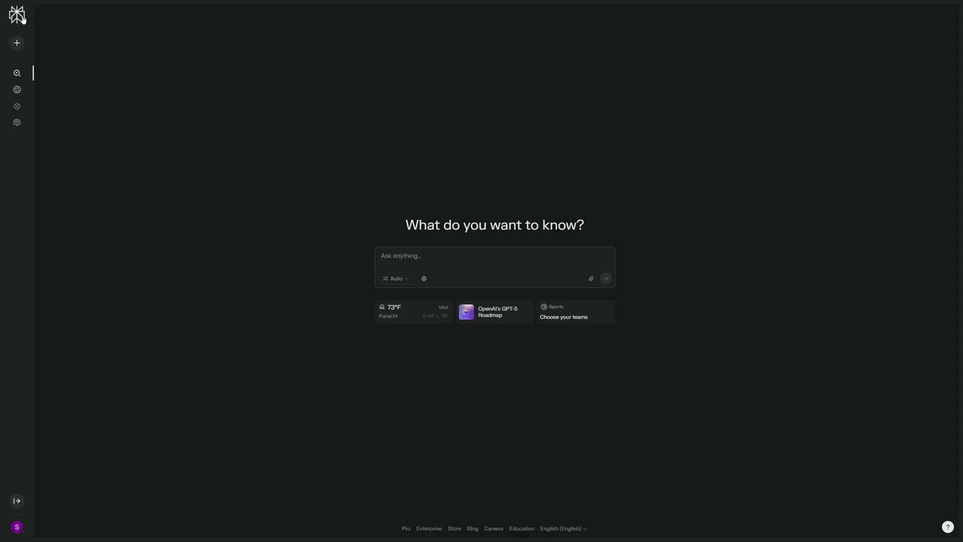
Change the search mode from Auto to Reasoning with R1 (DeepSeek)
left_click(394, 278)
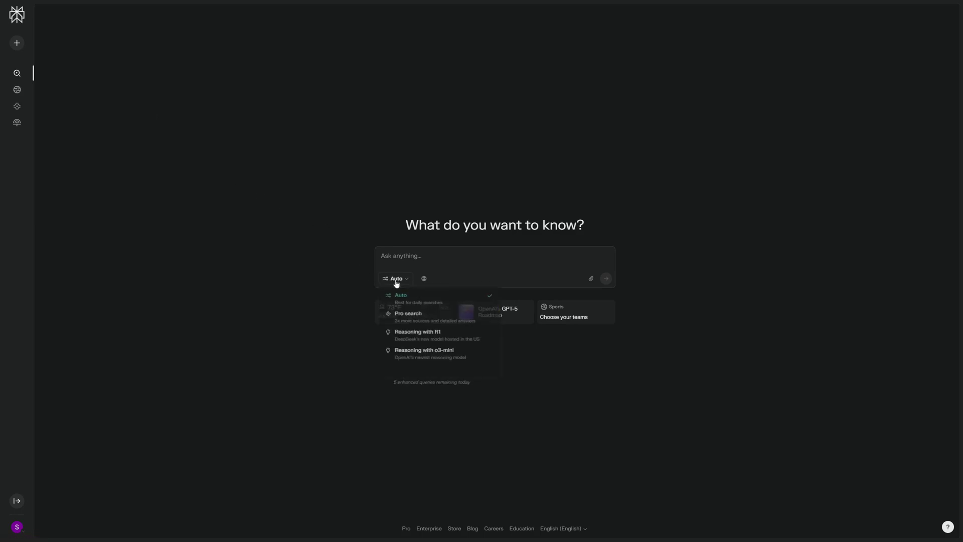
left_click(418, 333)
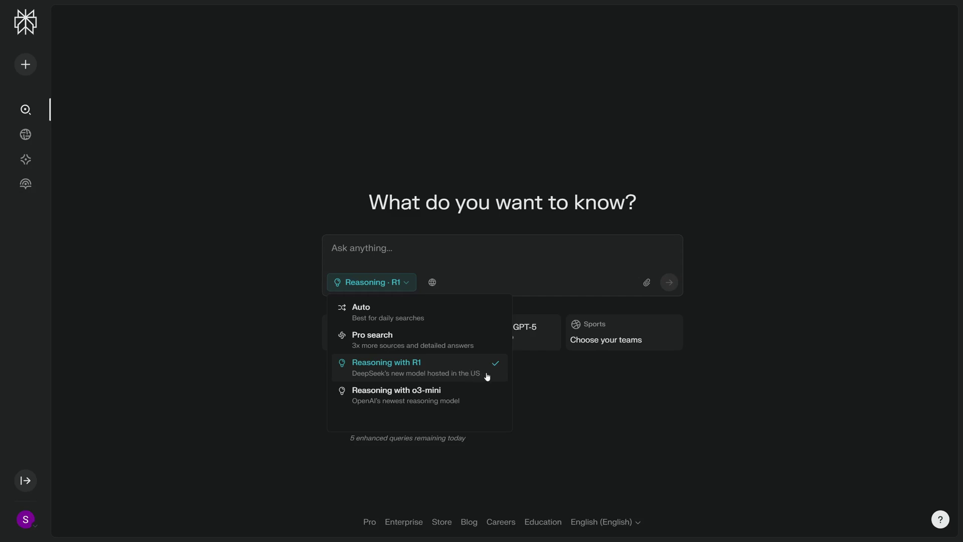
left_click(232, 280)
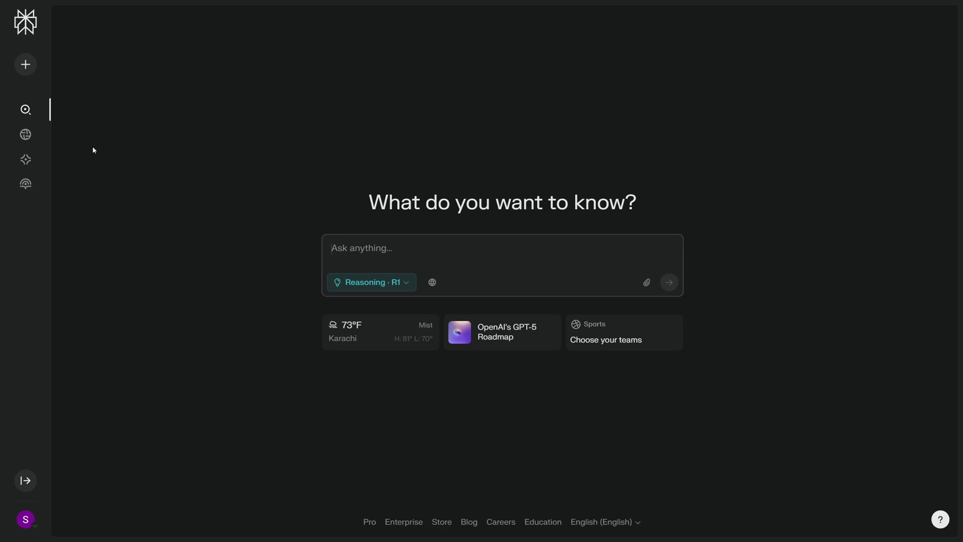
left_click(26, 134)
scroll(293, 228, "down", 10)
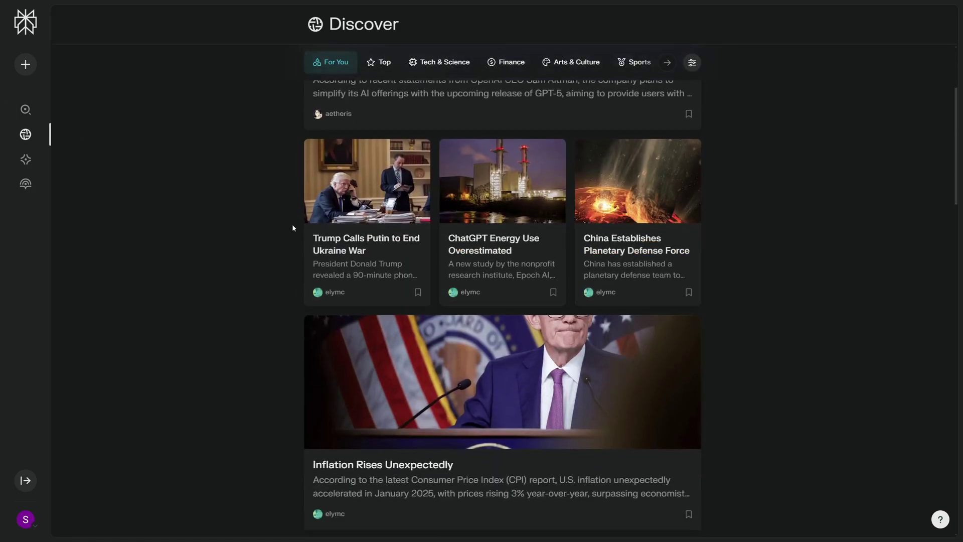
scroll(293, 230, "down", 4)
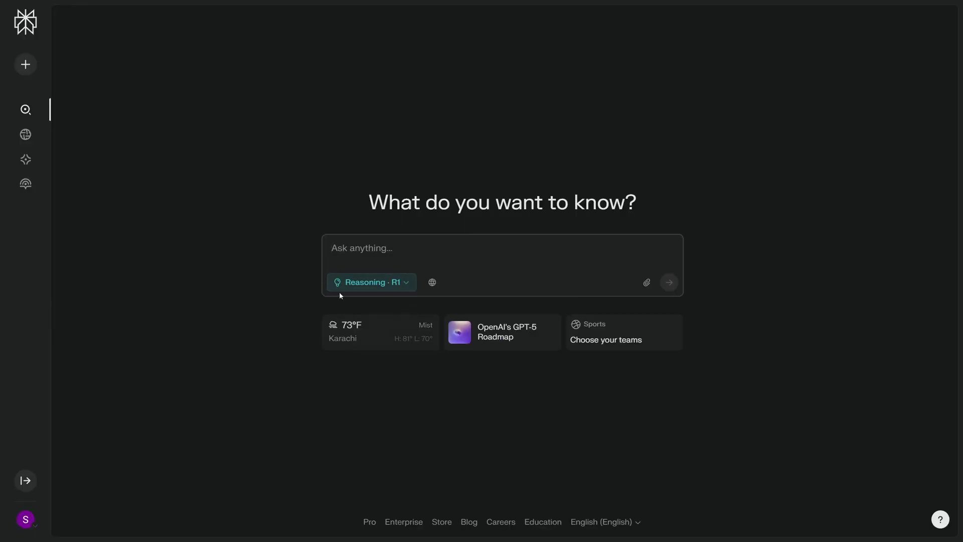
left_click(404, 282)
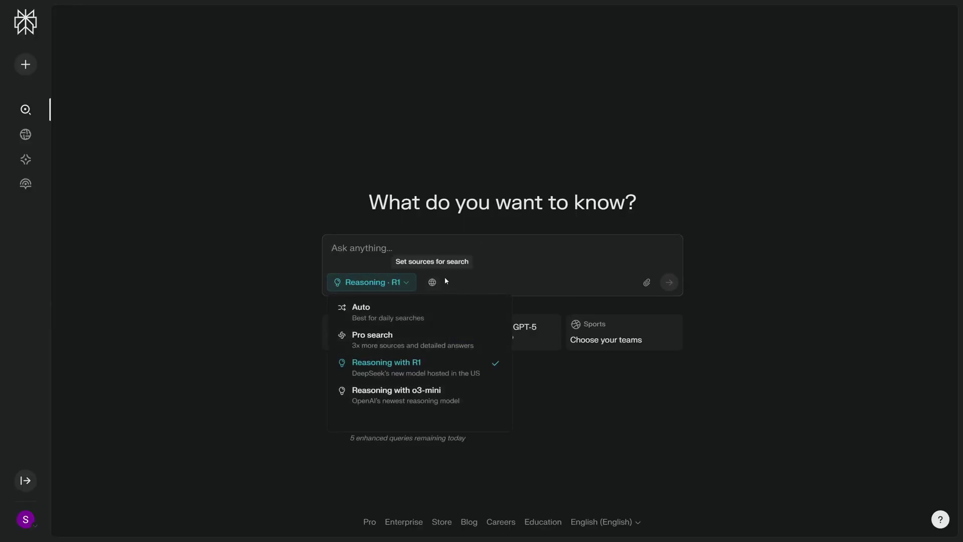
left_click(432, 283)
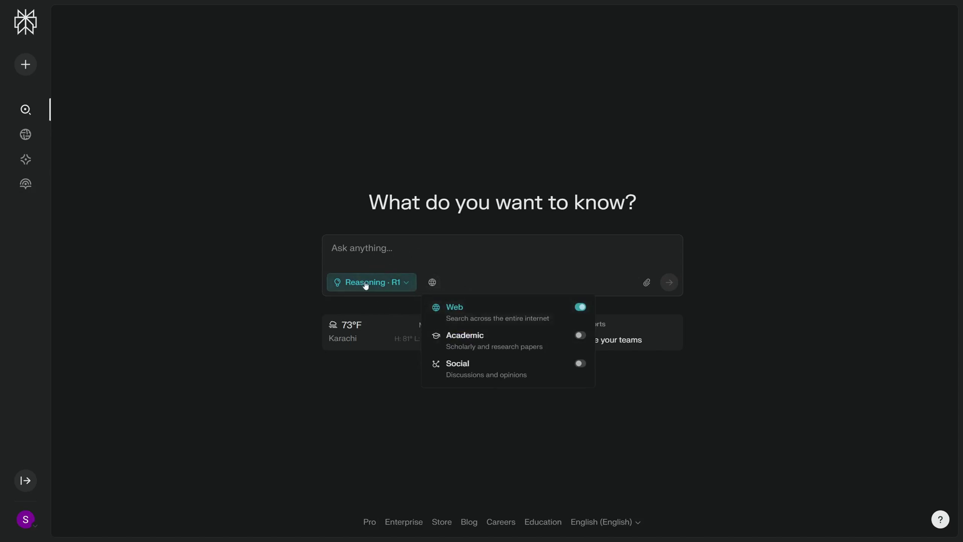
left_click(279, 239)
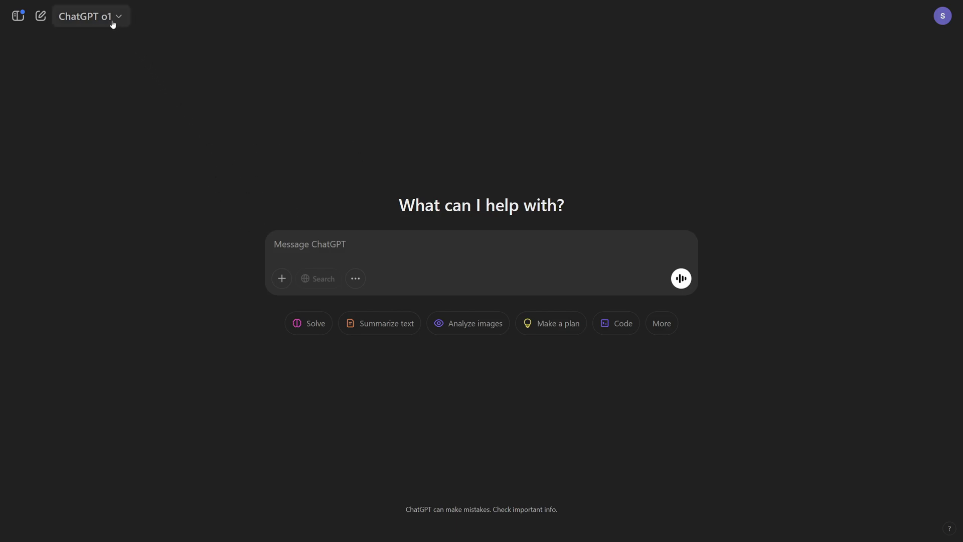
left_click(111, 18)
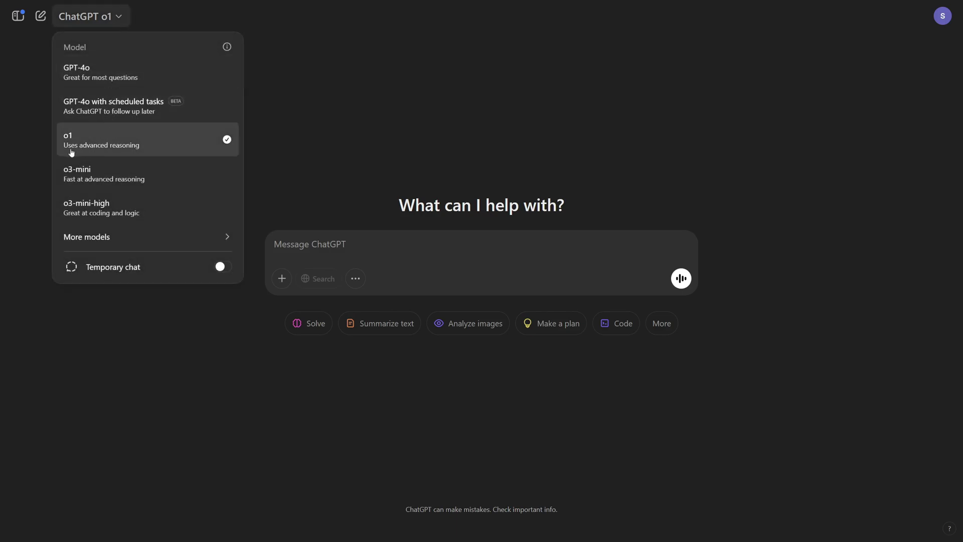
left_click(357, 112)
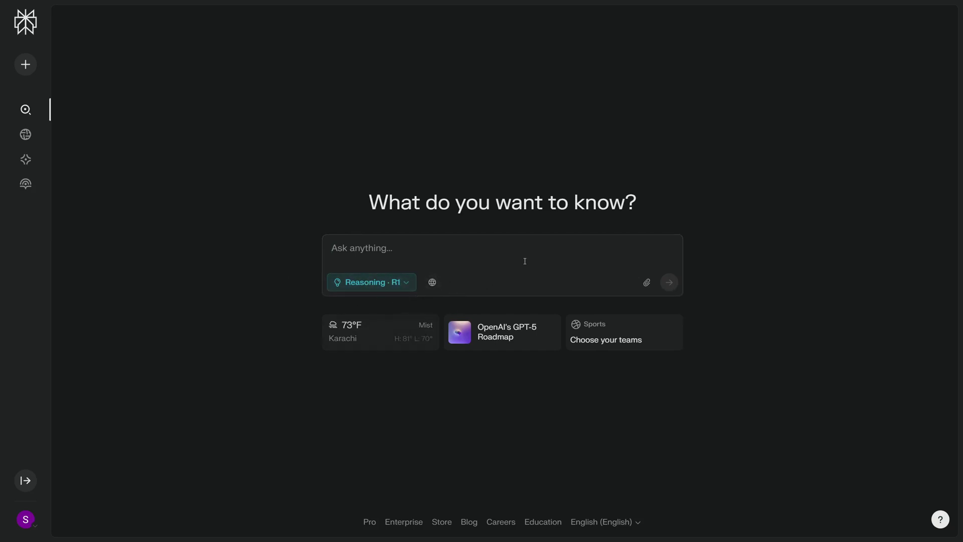
Paste the Amazon/Microsoft AI investment question and highlight its Amazon, valuation and Microsoft phrases
left_click(405, 249)
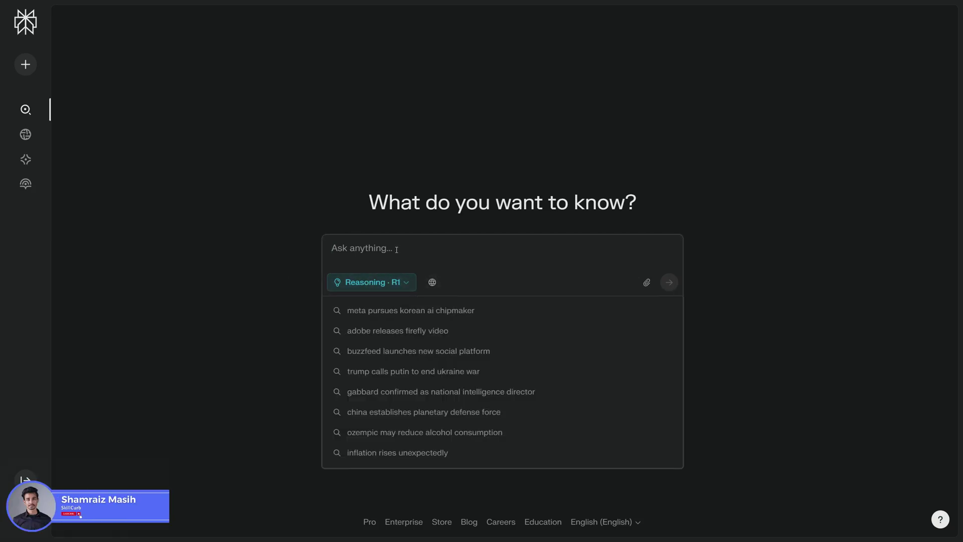
type("How might these substantial investments in AI by Amazon and Microsoft influence their long-term stock valuations, considering the competitive threat posed by companies like DeepSeek? What factors should investors analyze to assess the potential risks and returns associated with these investments? should i invest in these companies?")
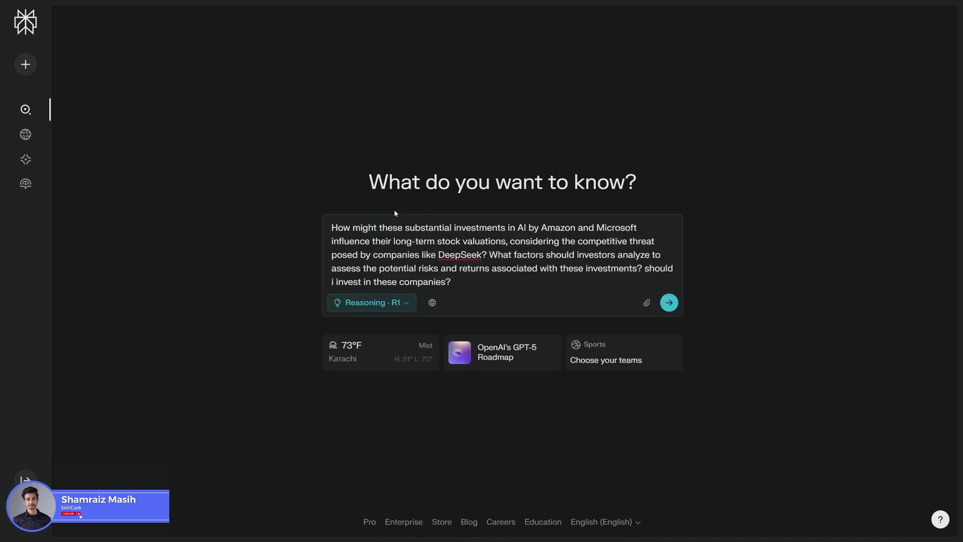
left_click_drag(358, 227, 574, 219)
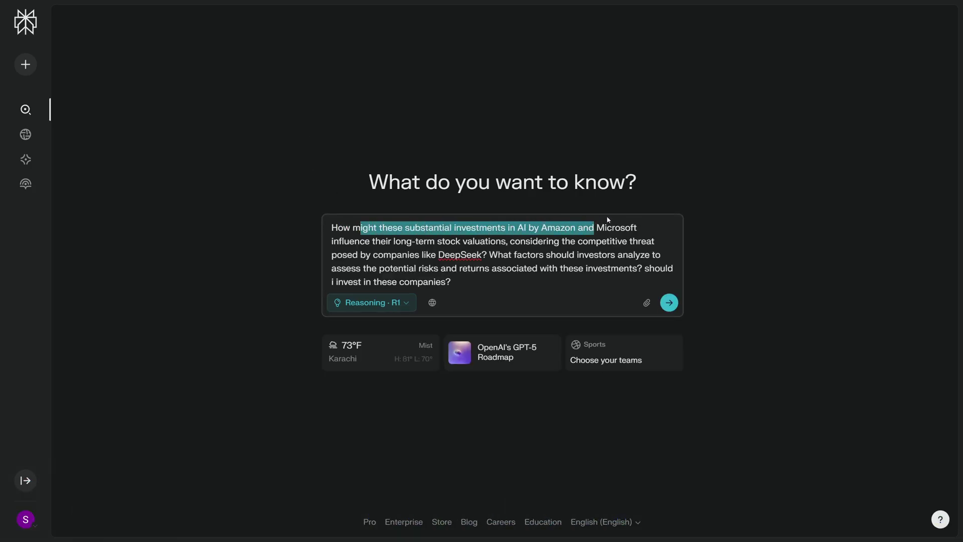
left_click_drag(372, 242, 508, 241)
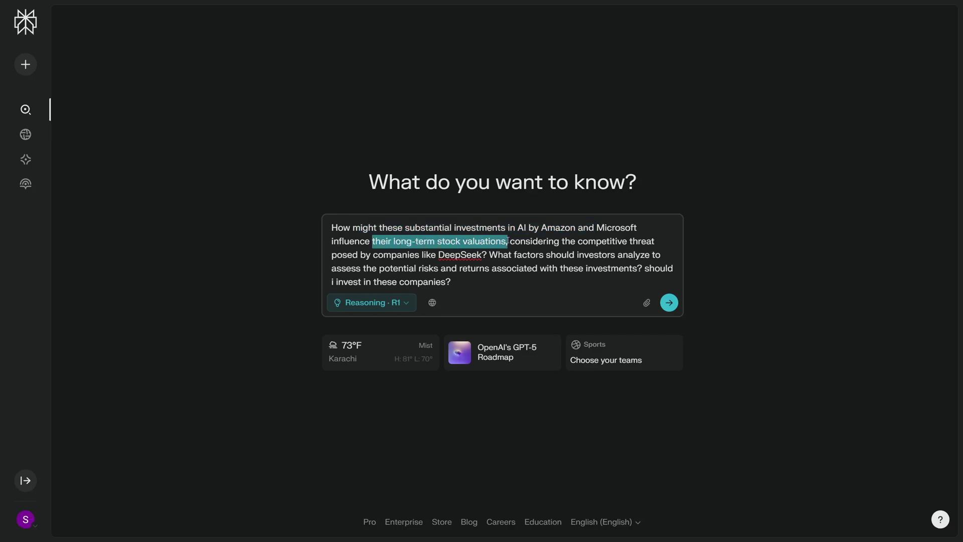
double_click(568, 229)
left_click_drag(611, 228, 670, 229)
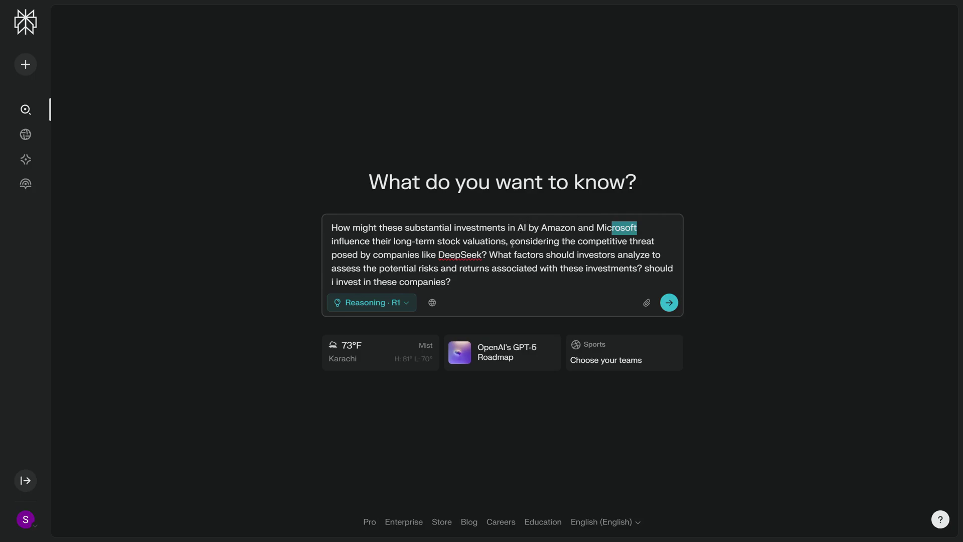
Highlight the competitive threat, DeepSeek, investor factors and risk phrases, then select the whole question
left_click_drag(512, 242, 651, 242)
left_click_drag(436, 255, 503, 256)
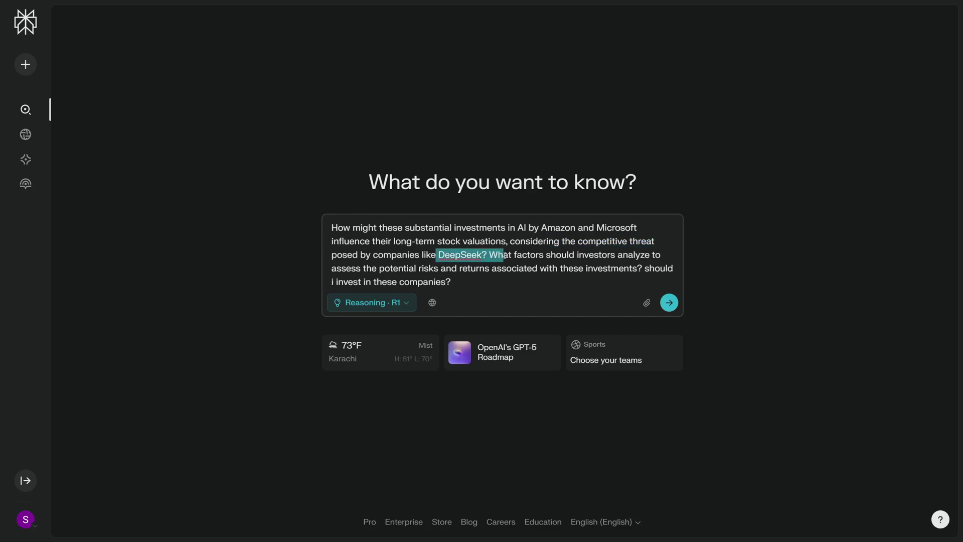
left_click(502, 268)
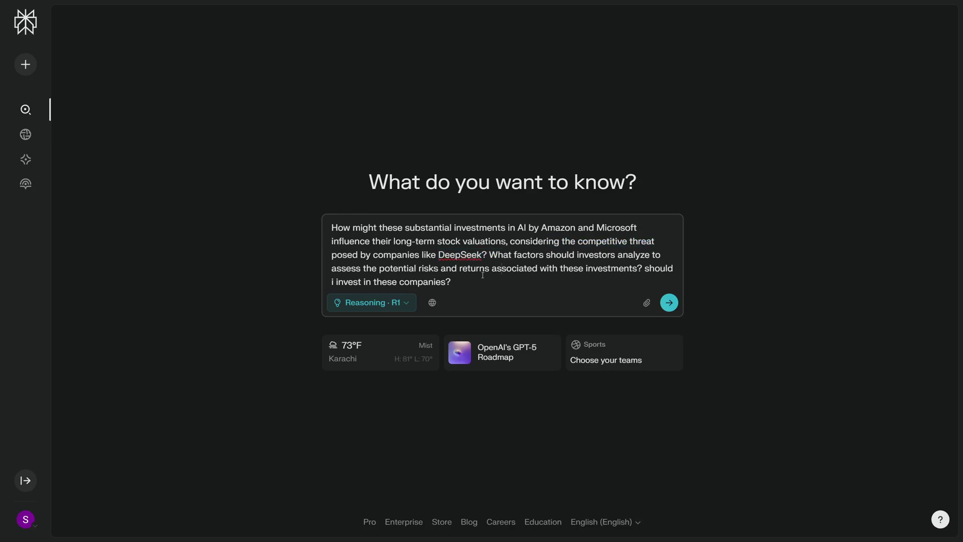
left_click_drag(491, 256, 654, 254)
left_click_drag(398, 269, 570, 264)
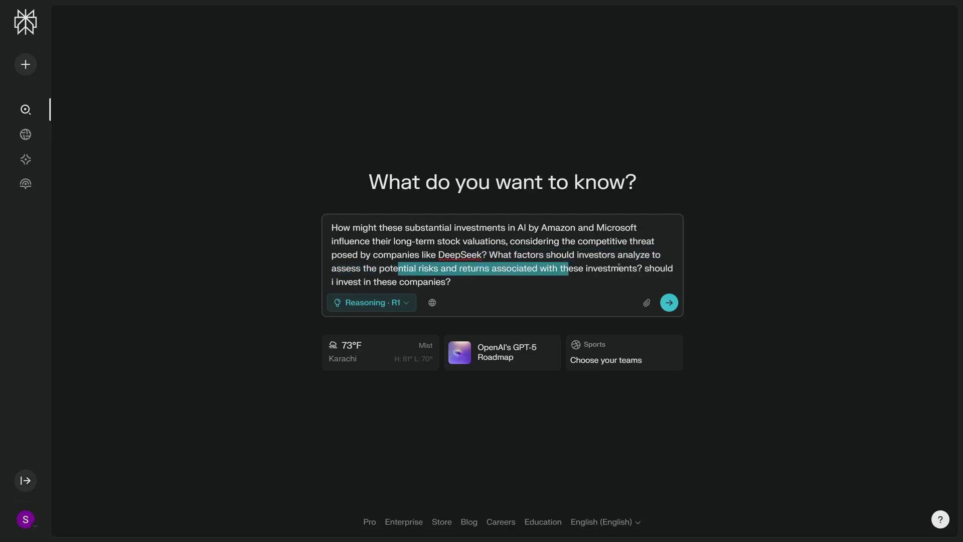
left_click(471, 280)
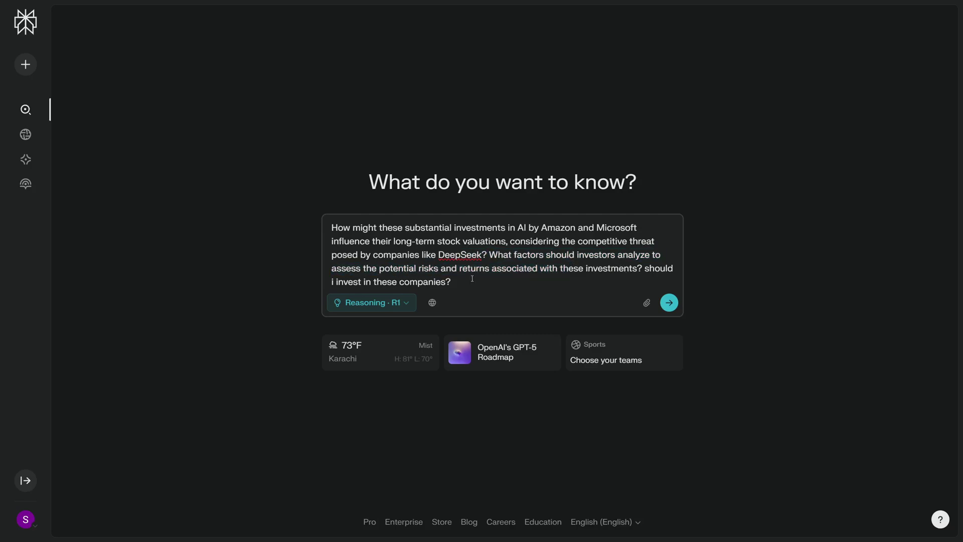
left_click_drag(479, 287, 329, 232)
Submit the investment question and get R1's stock-valuation answer from 45 sources
left_click(287, 244)
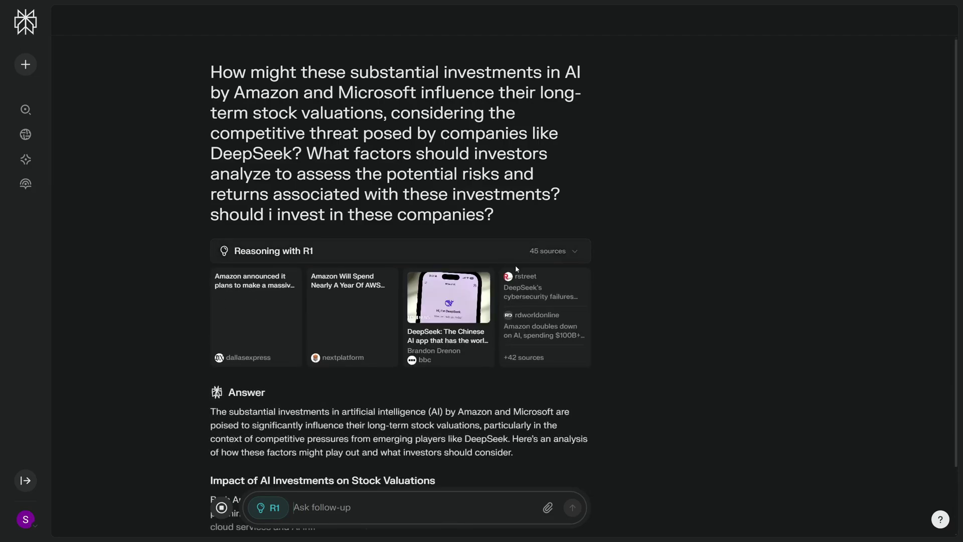
left_click(556, 259)
scroll(526, 281, "down", 3)
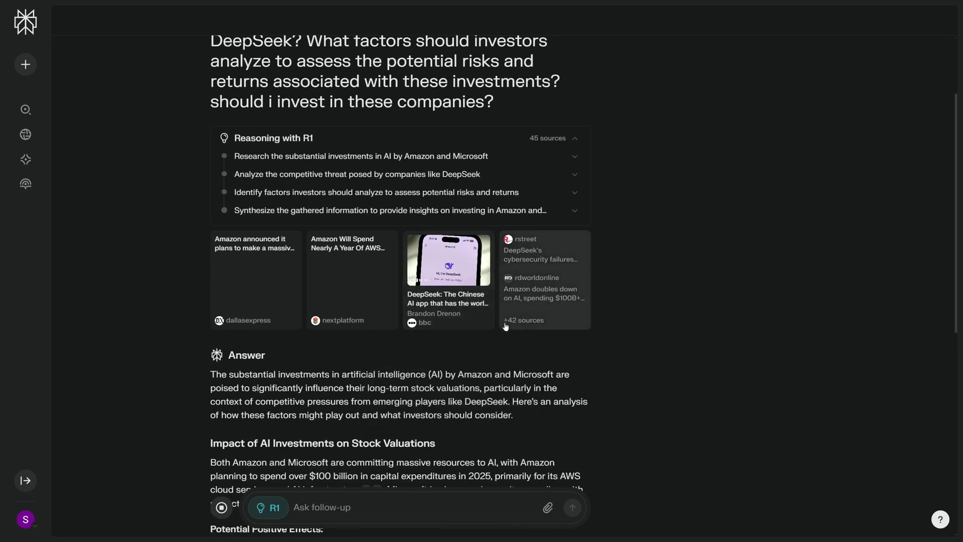
left_click(566, 147)
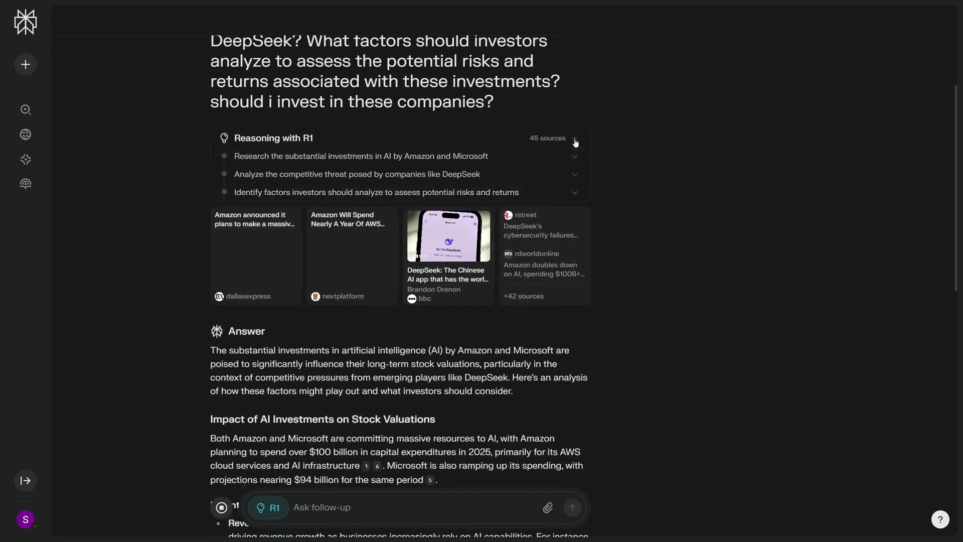
scroll(401, 311, "down", 2)
scroll(399, 346, "up", 5)
scroll(399, 346, "down", 4)
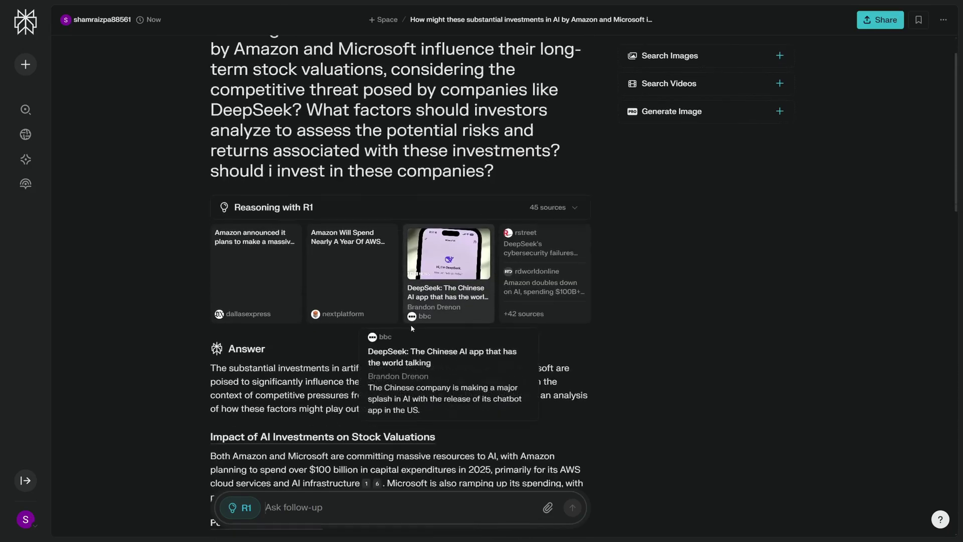
scroll(145, 299, "down", 3)
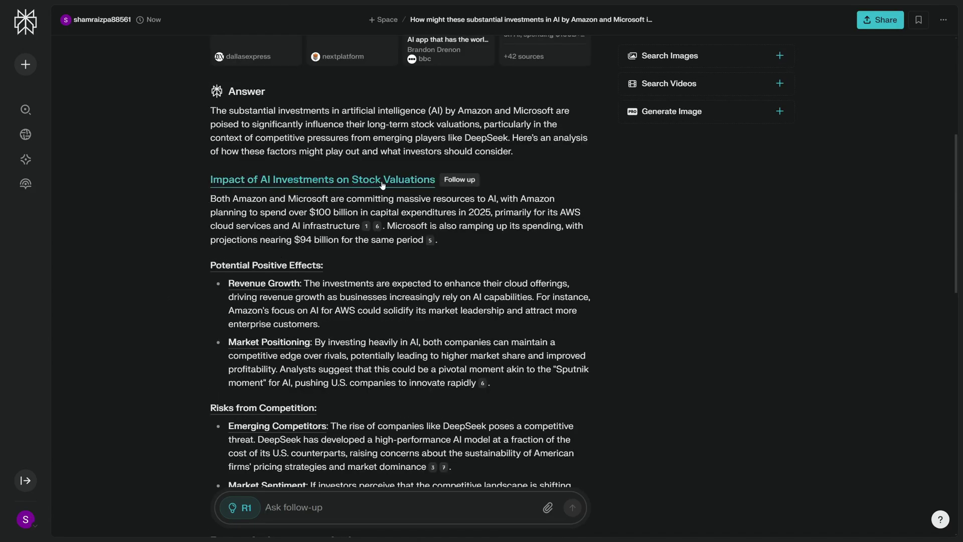
scroll(315, 230, "down", 1)
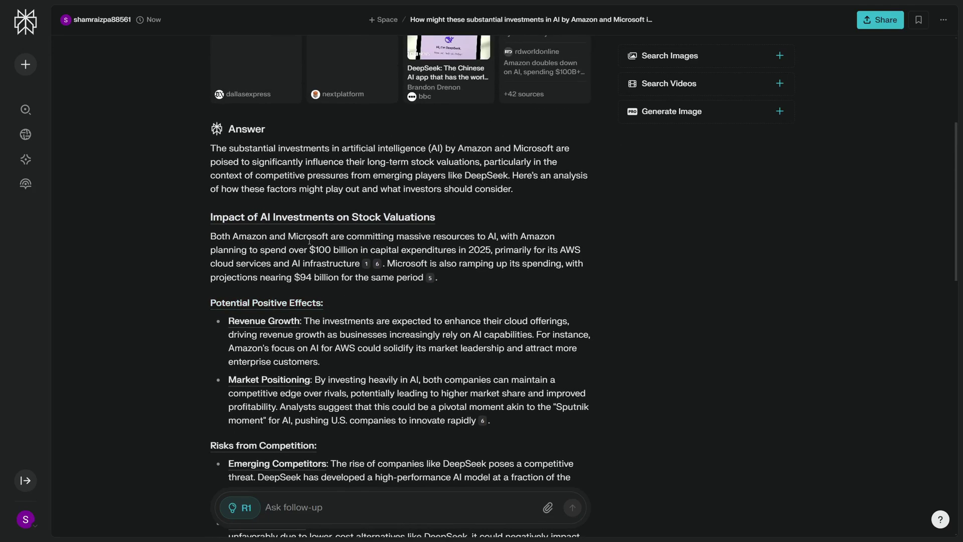
scroll(308, 231, "down", 1)
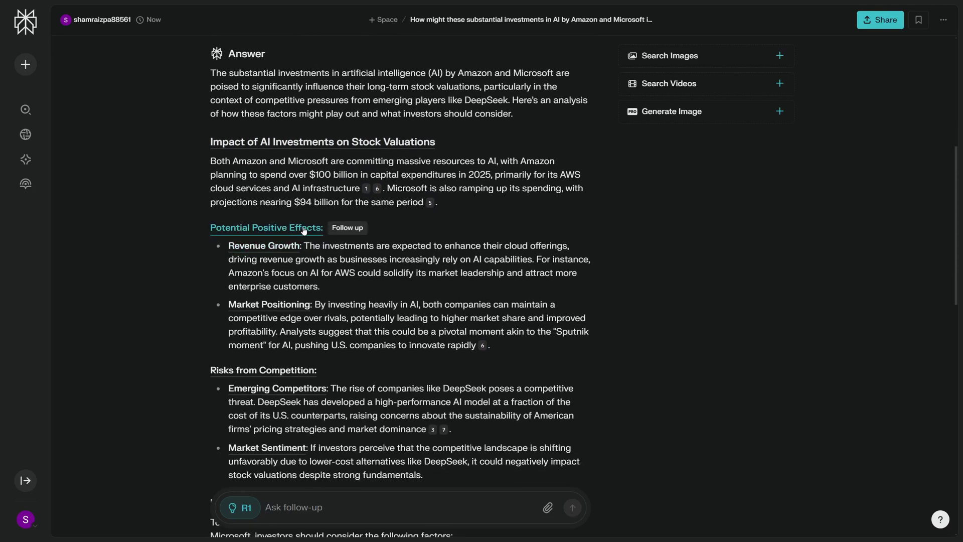
scroll(304, 231, "down", 1)
scroll(286, 225, "down", 3)
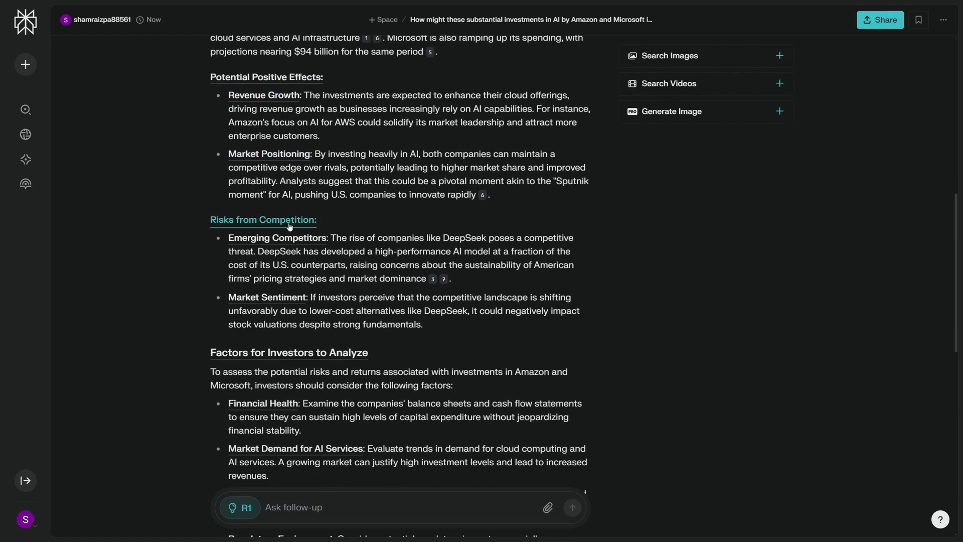
scroll(290, 231, "down", 7)
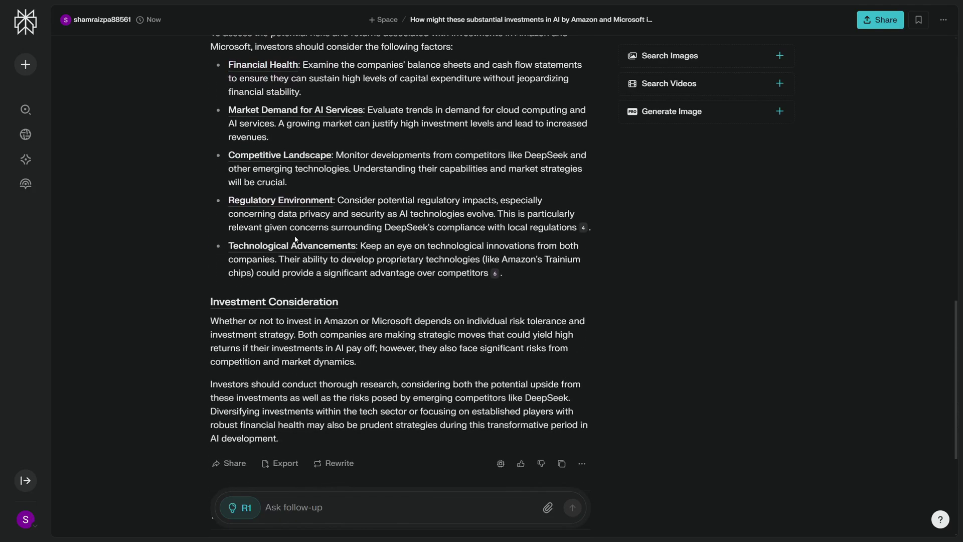
scroll(295, 266, "down", 1)
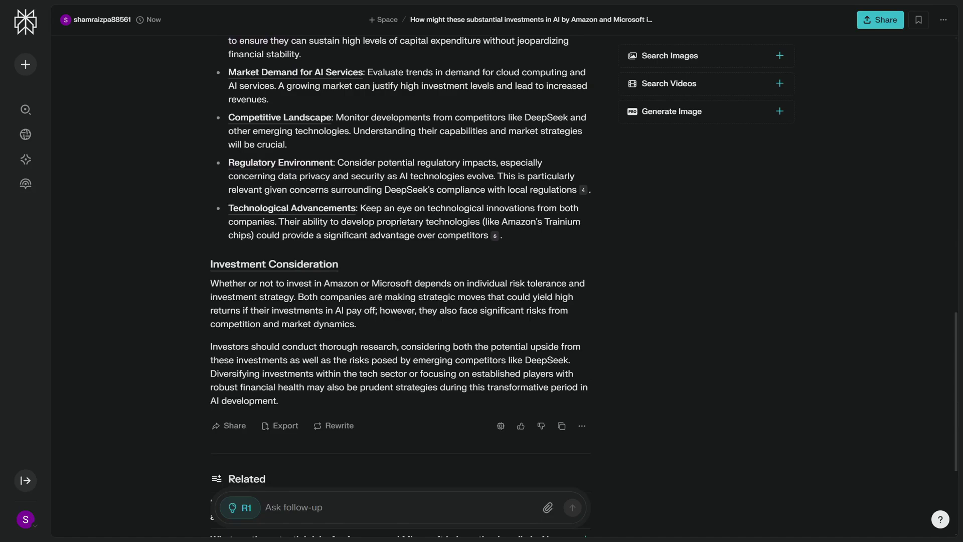
left_click_drag(254, 285, 322, 284)
left_click(418, 330)
left_click_drag(333, 298, 507, 295)
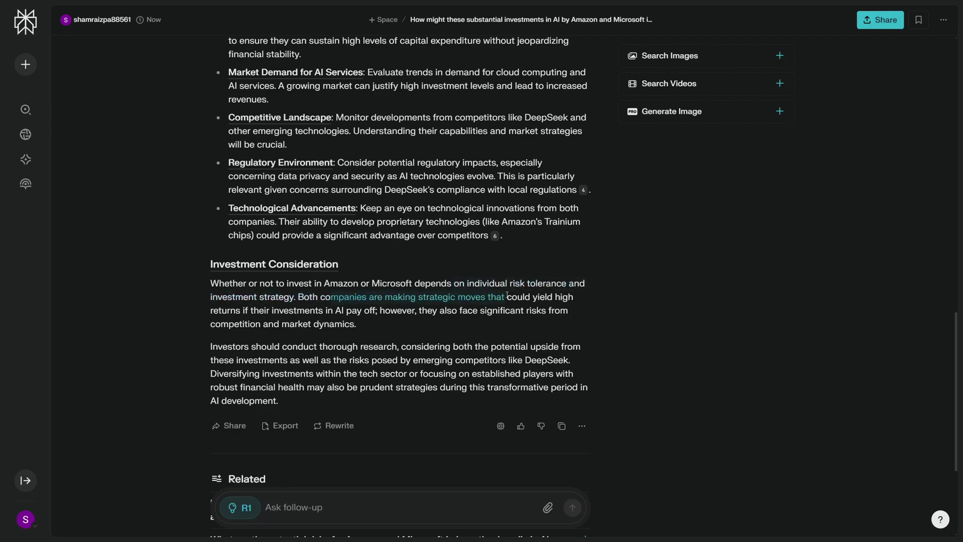
left_click_drag(271, 311, 551, 320)
left_click(405, 324)
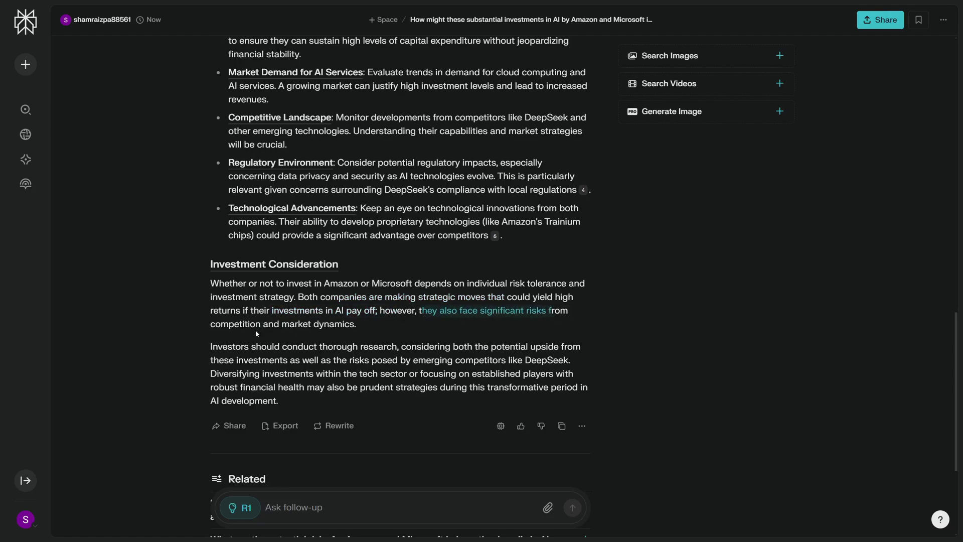
left_click_drag(257, 333, 357, 322)
scroll(380, 327, "down", 1)
scroll(415, 311, "up", 3)
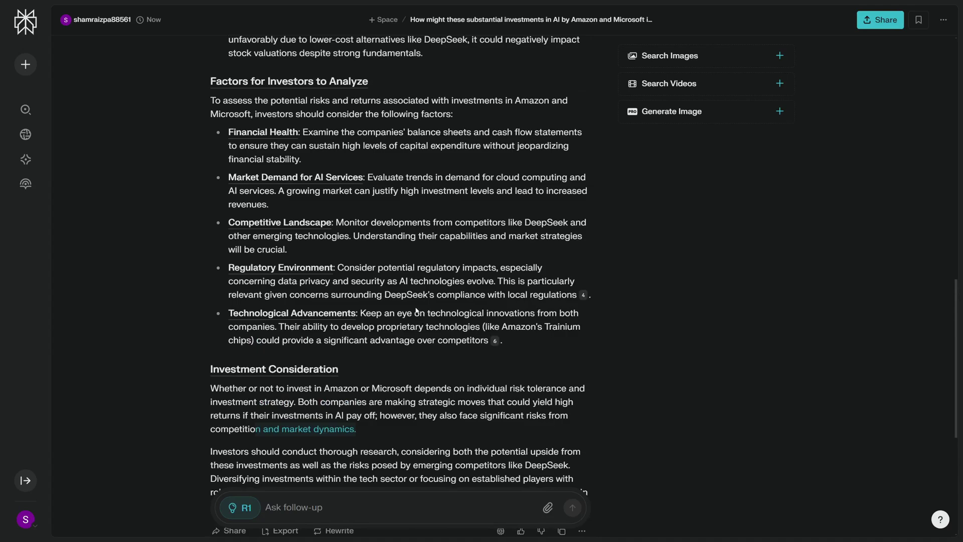
scroll(418, 311, "down", 6)
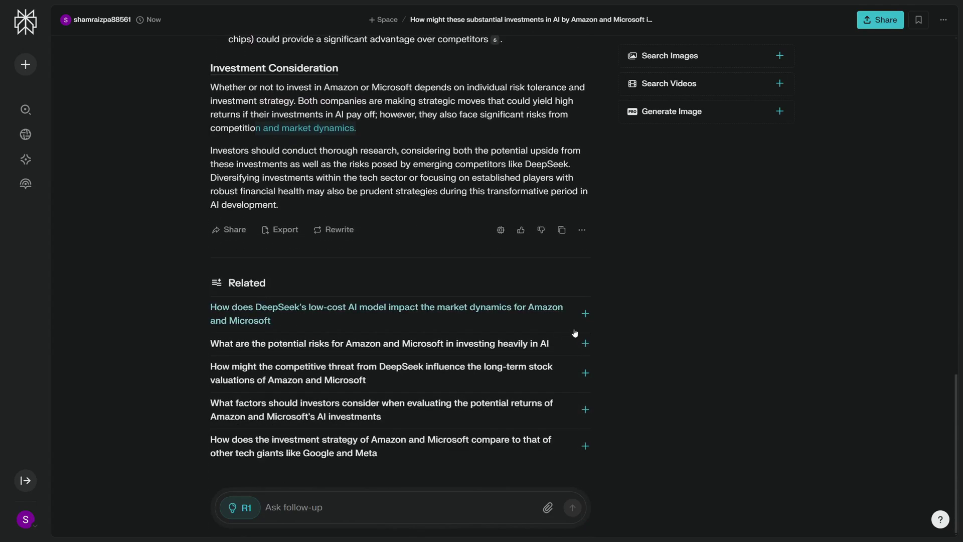
Run the related follow-up on DeepSeek's threat to Amazon and Microsoft long-term valuations
left_click(175, 186)
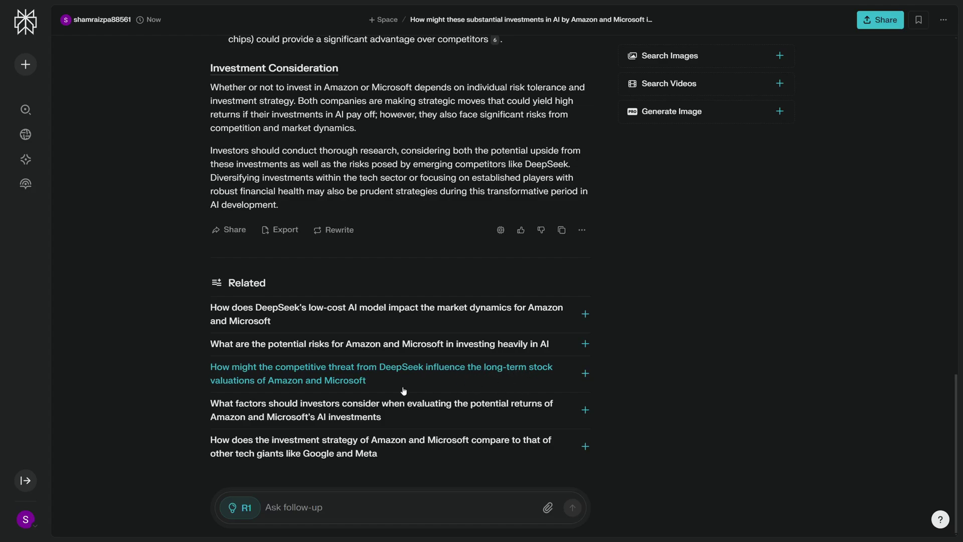
left_click(489, 371)
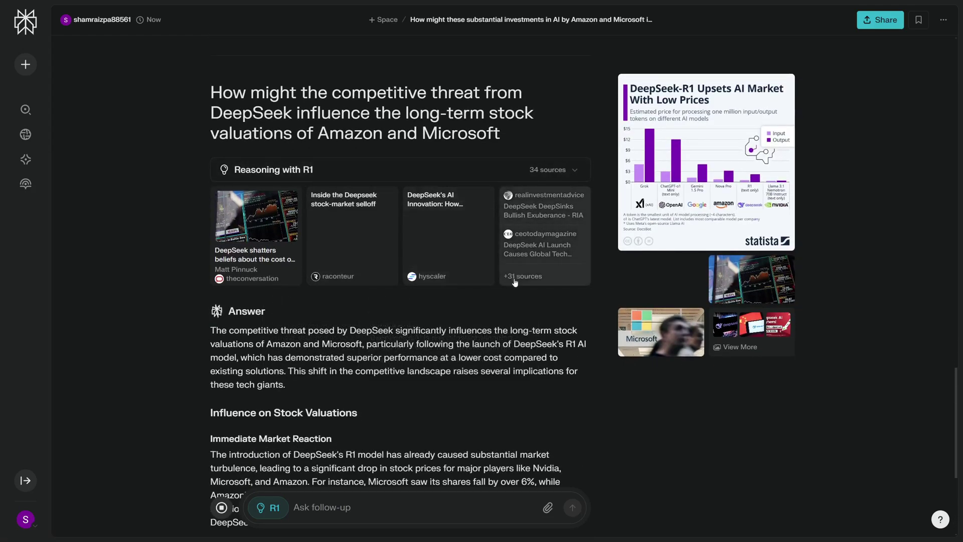
Open the 34-source list and tick the Investopedia Amazon and Business Insider wipeout articles
left_click(561, 280)
scroll(699, 155, "down", 10)
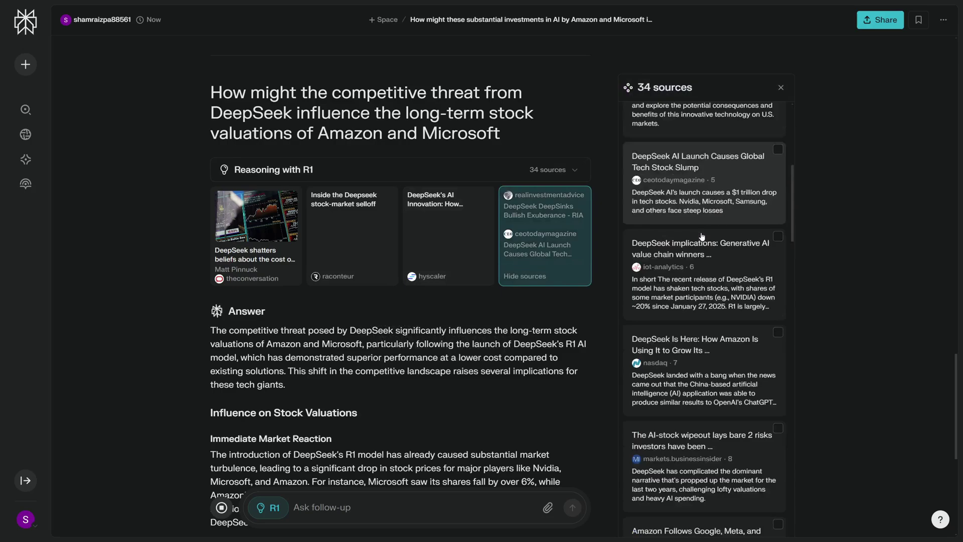
scroll(717, 204, "down", 3)
scroll(717, 204, "up", 4)
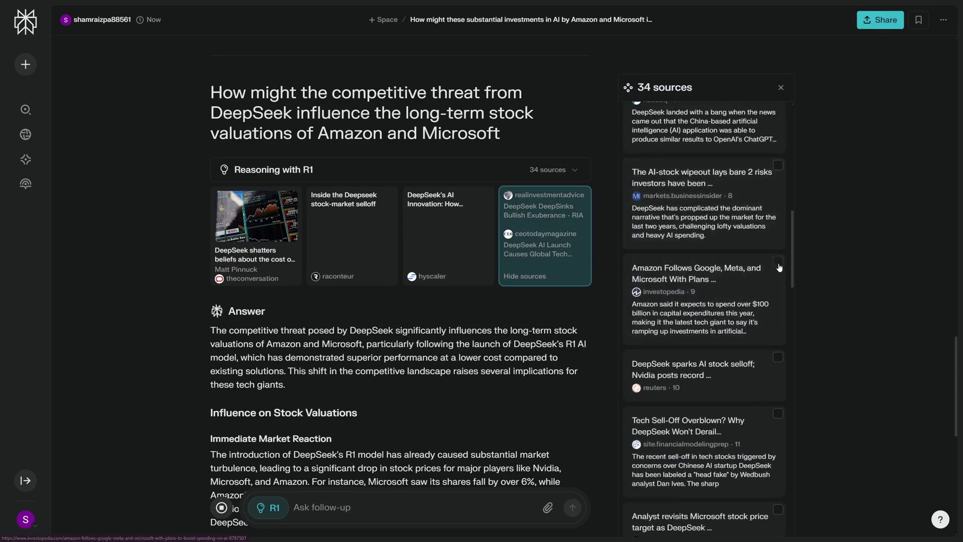
left_click(778, 261)
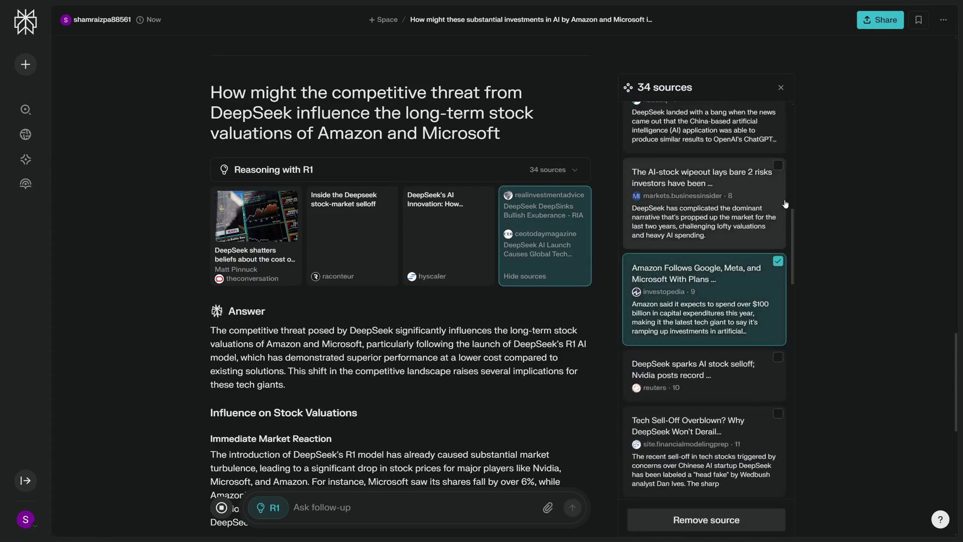
left_click(778, 165)
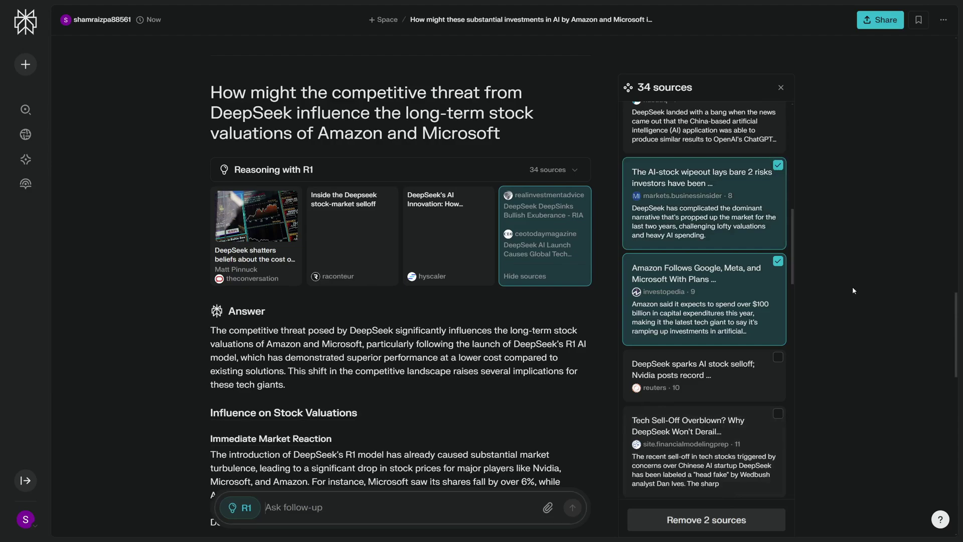
Scroll the answer and highlight the sentence about DeepSeek's R1 model
scroll(387, 312, "down", 1)
scroll(386, 312, "down", 5)
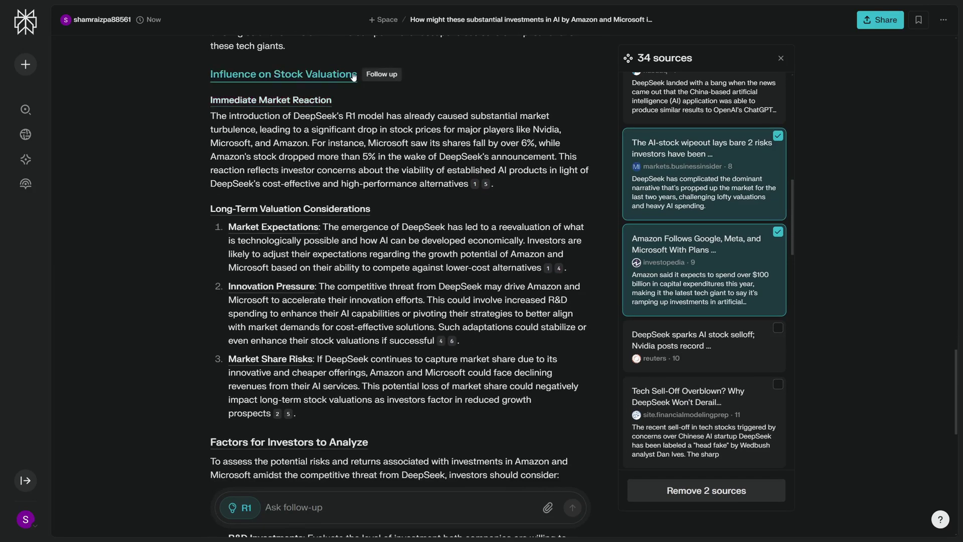
scroll(335, 154, "down", 1)
mouse_move(277, 65)
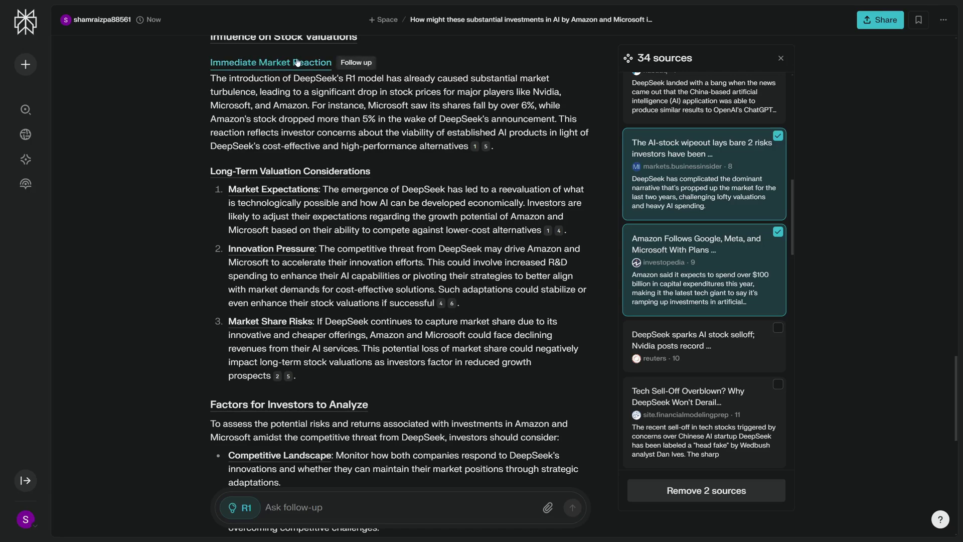
left_click_drag(283, 78, 531, 78)
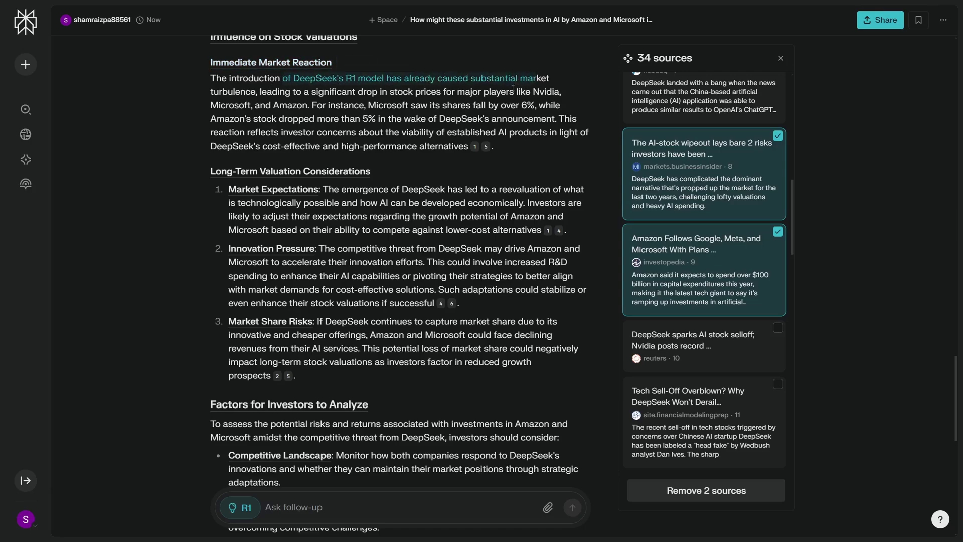
Highlight Microsoft's over 6% share drop and Amazon's 5% stock drop in the answer
left_click_drag(255, 104, 255, 105)
left_click_drag(387, 105, 446, 105)
left_click_drag(506, 105, 536, 105)
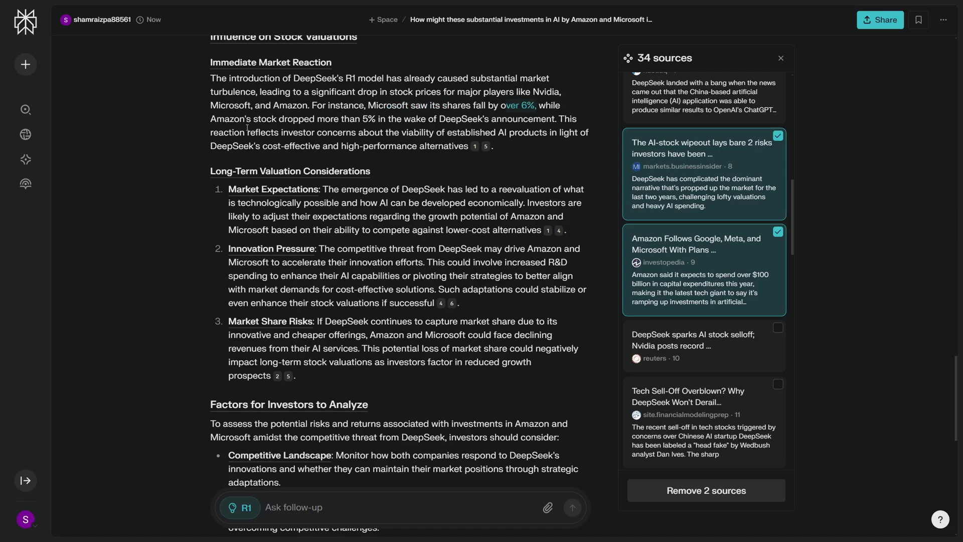
left_click(205, 127)
left_click_drag(361, 119, 548, 118)
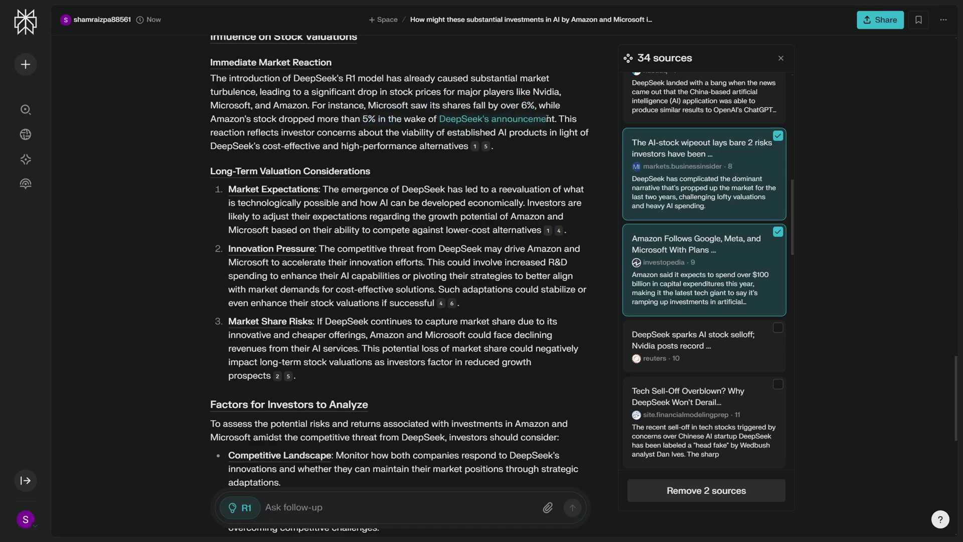
left_click(517, 176)
Scroll to the Conclusion and highlight its sentences about Amazon and Microsoft
scroll(512, 181, "down", 2)
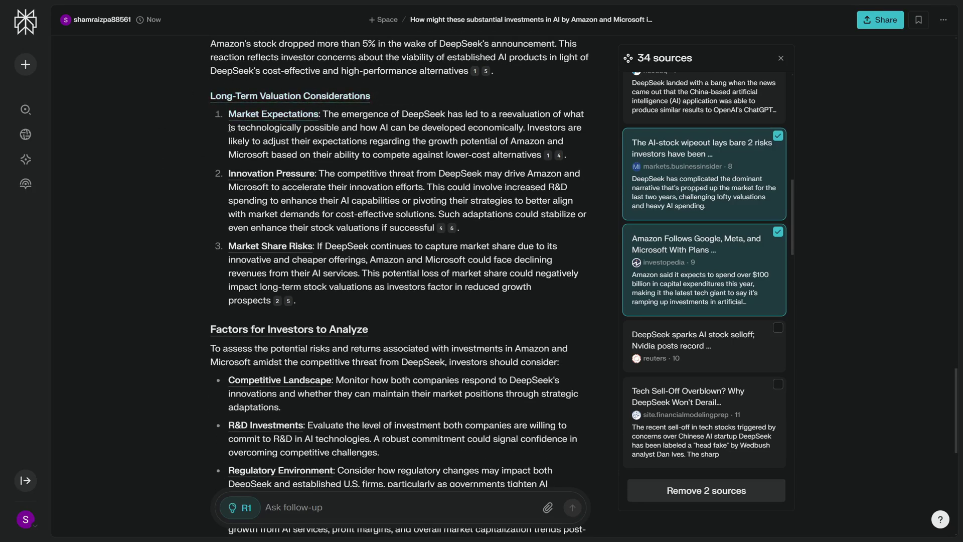
scroll(279, 151, "down", 8)
scroll(279, 150, "down", 2)
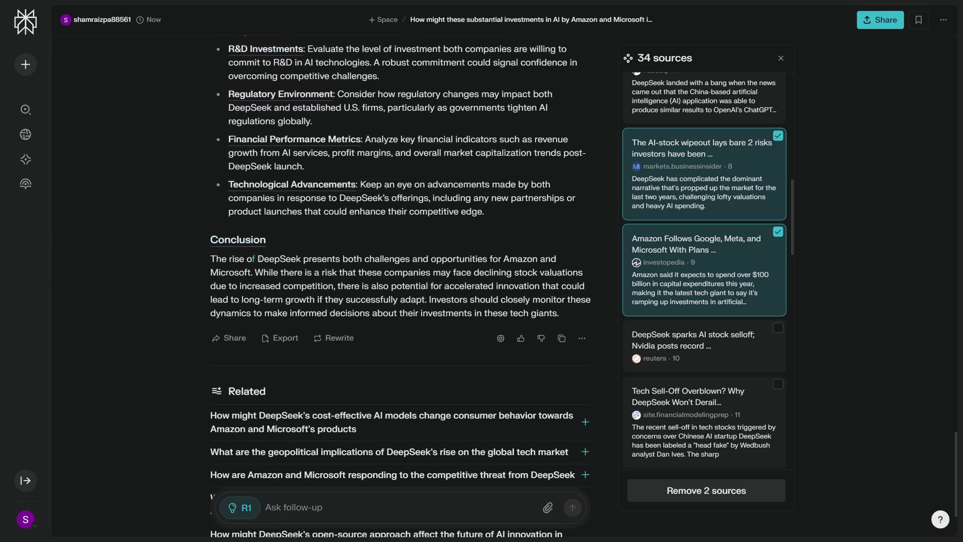
left_click_drag(258, 258, 554, 259)
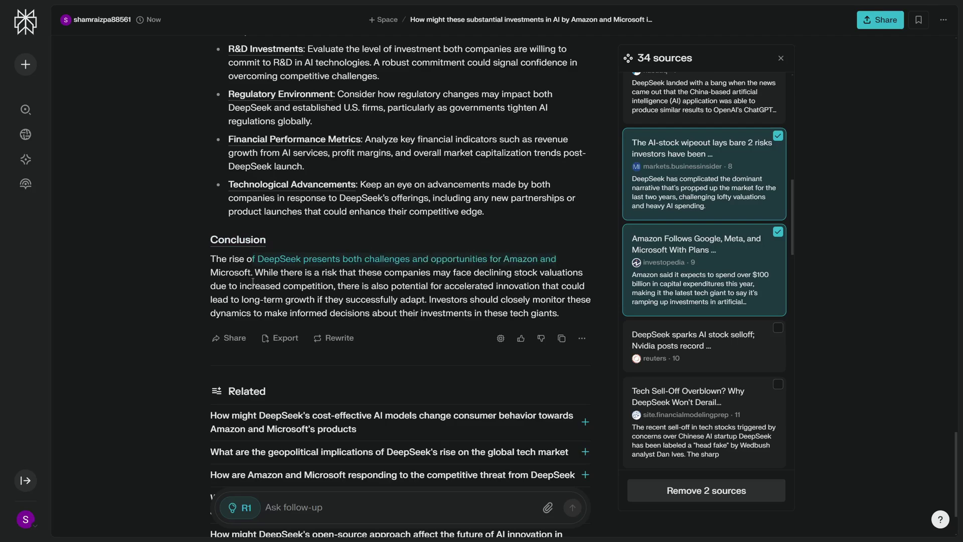
left_click(271, 277)
left_click_drag(284, 272, 328, 288)
left_click(213, 286)
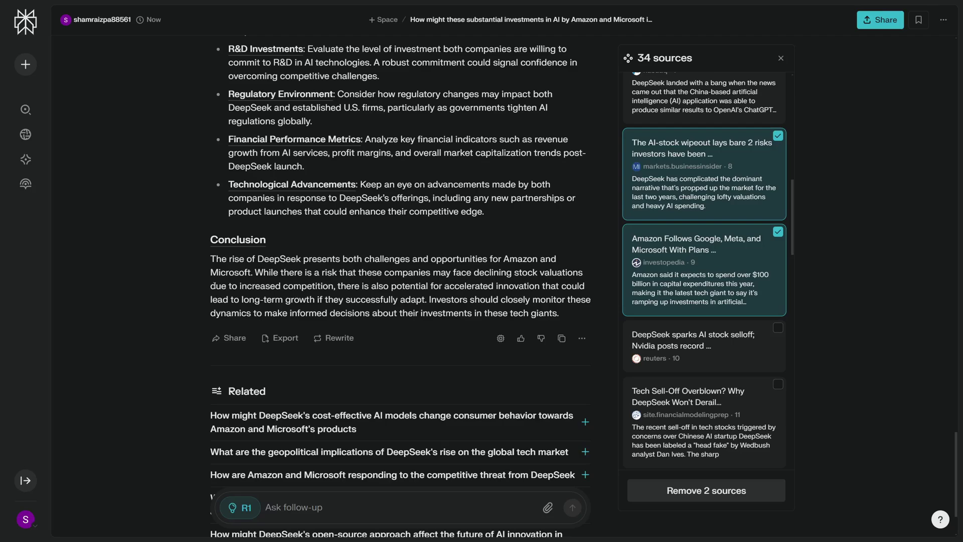
Scroll up and down through the answer to review it
scroll(459, 192, "down", 2)
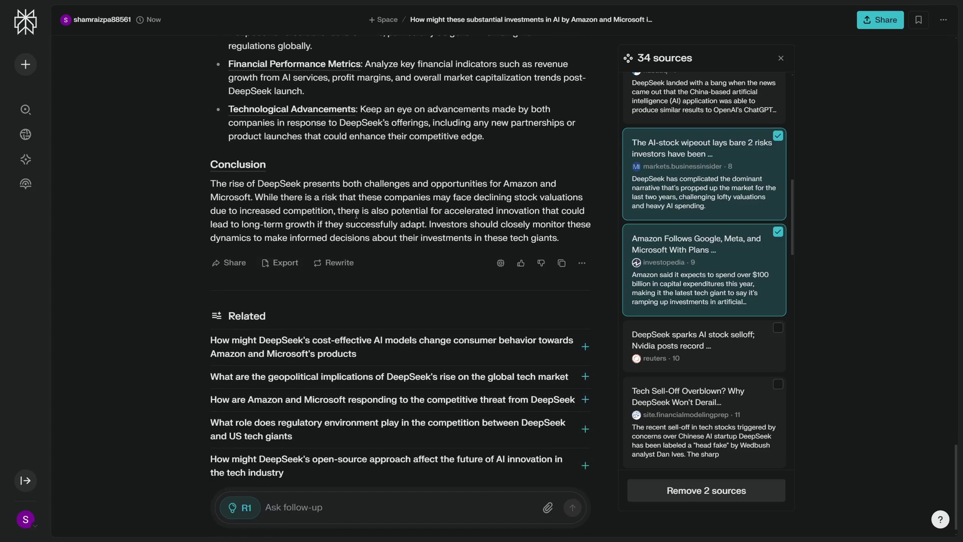
scroll(402, 221, "down", 1)
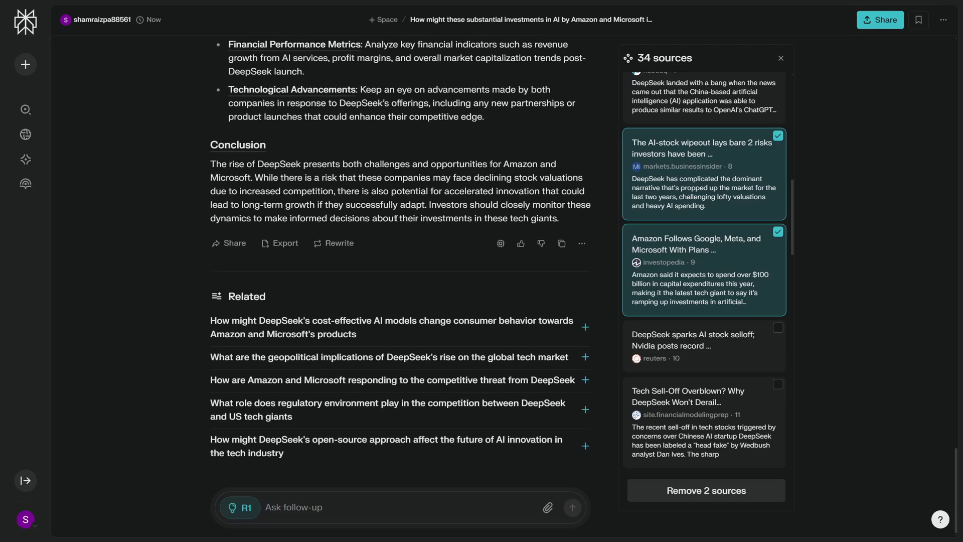
scroll(396, 236, "up", 8)
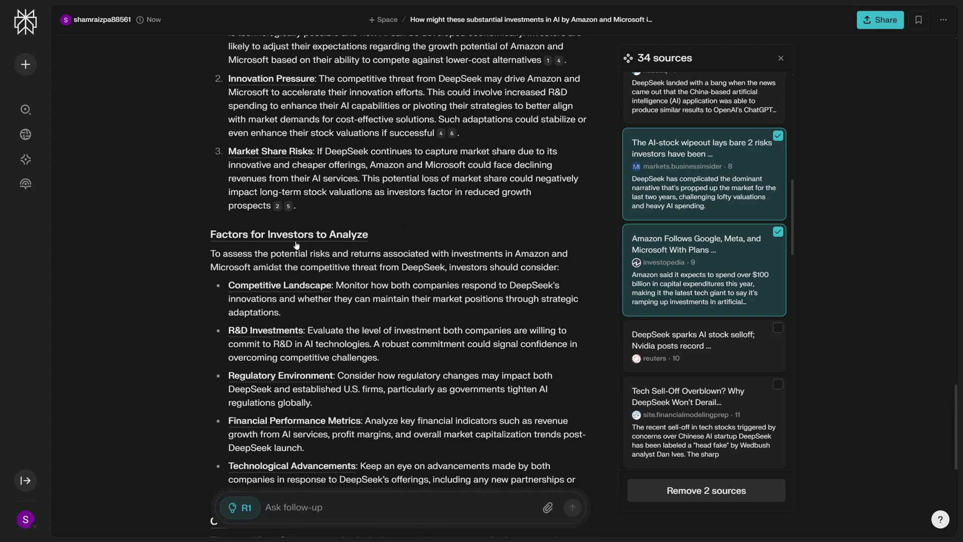
scroll(296, 244, "up", 4)
scroll(299, 281, "up", 8)
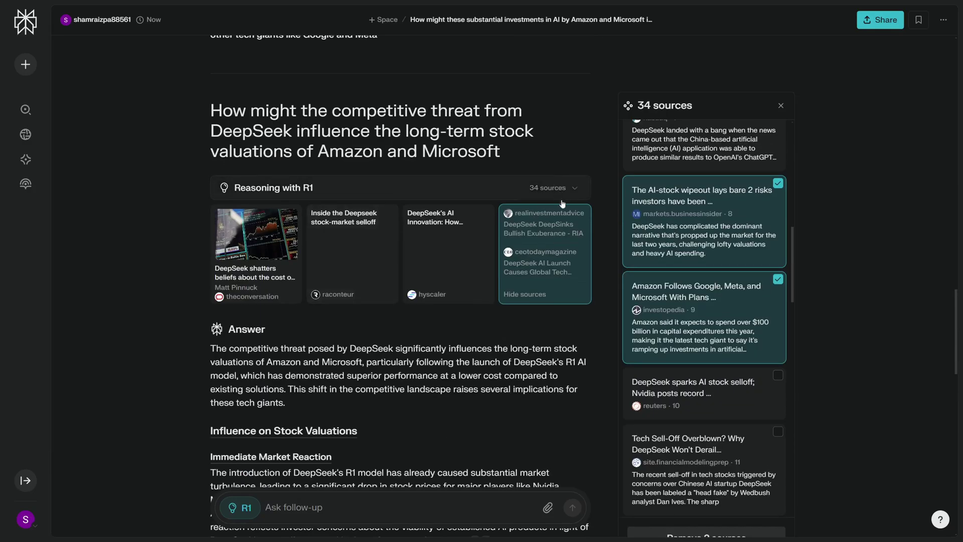
scroll(546, 281, "up", 3)
scroll(547, 281, "down", 10)
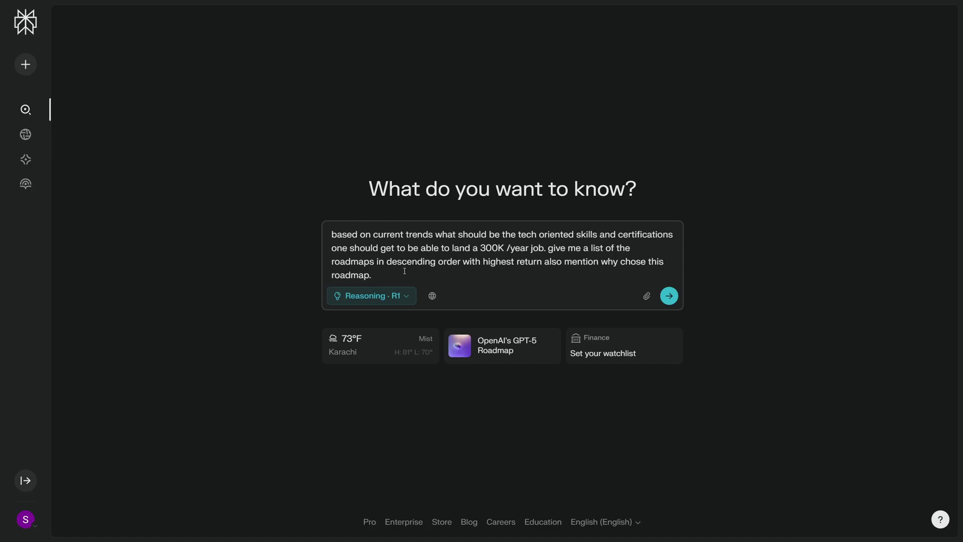
Reread the 300K/year tech-job certifications question and send it to R1
left_click_drag(332, 234, 658, 261)
left_click(510, 276)
left_click(670, 297)
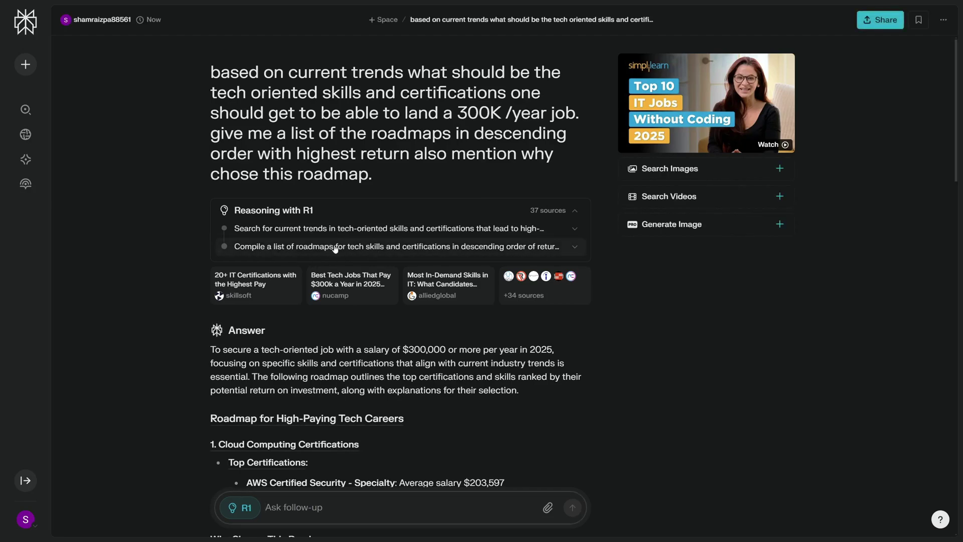
left_click(575, 212)
scroll(345, 222, "down", 3)
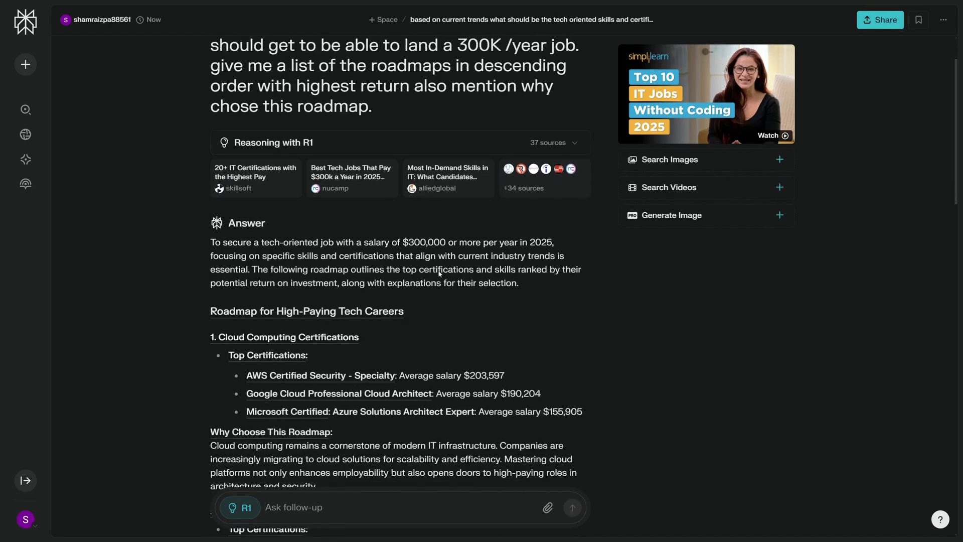
scroll(345, 221, "down", 2)
mouse_move(351, 155)
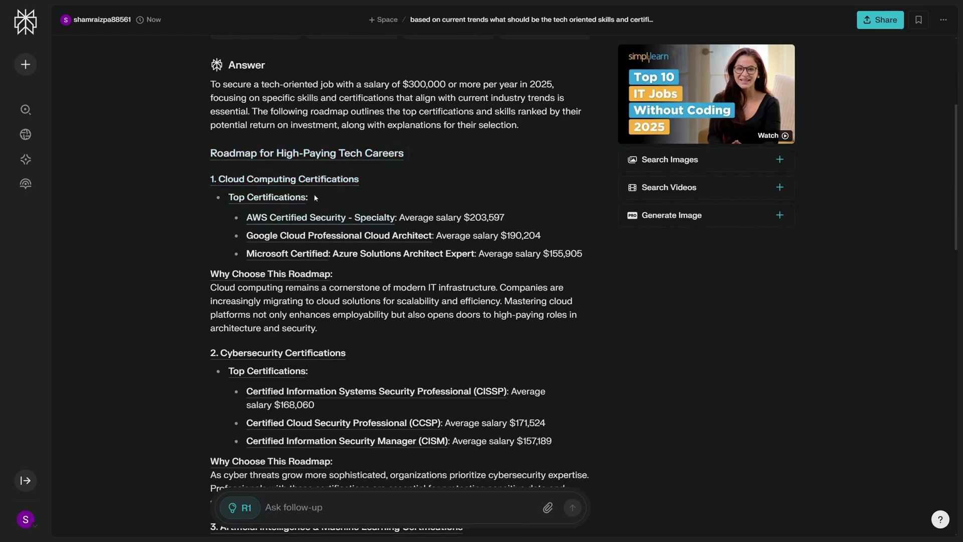
mouse_move(266, 188)
scroll(359, 271, "down", 2)
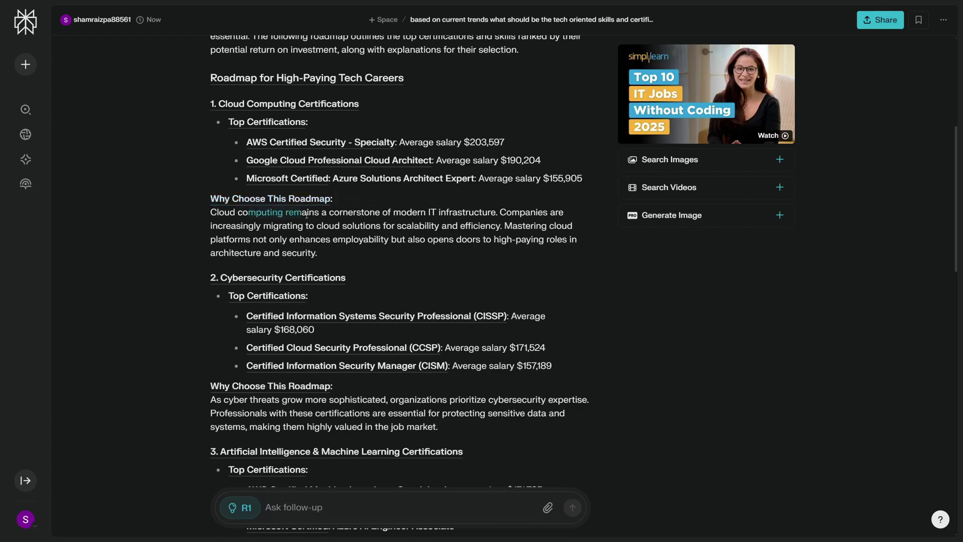
left_click_drag(381, 212, 487, 212)
left_click(528, 265)
scroll(376, 242, "down", 3)
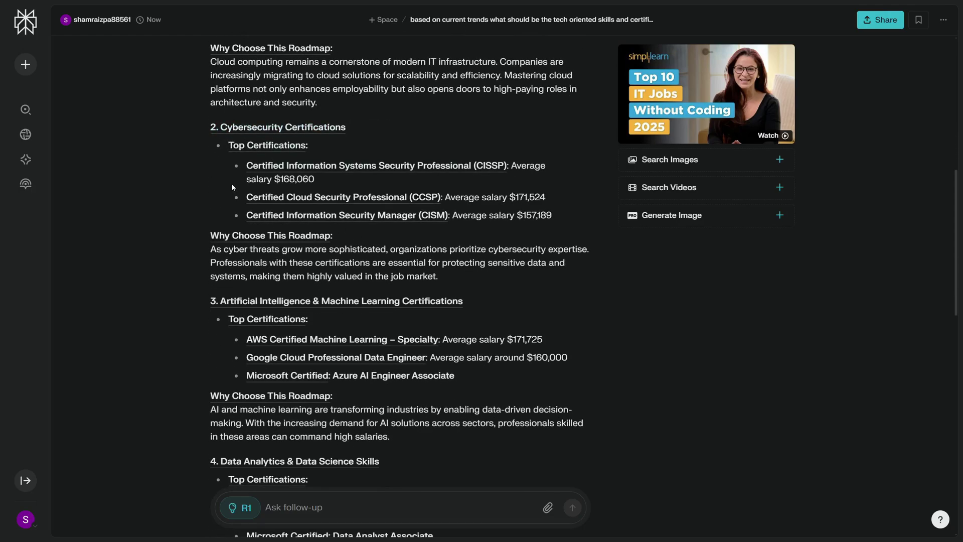
mouse_move(219, 138)
scroll(250, 165, "down", 1)
mouse_move(302, 139)
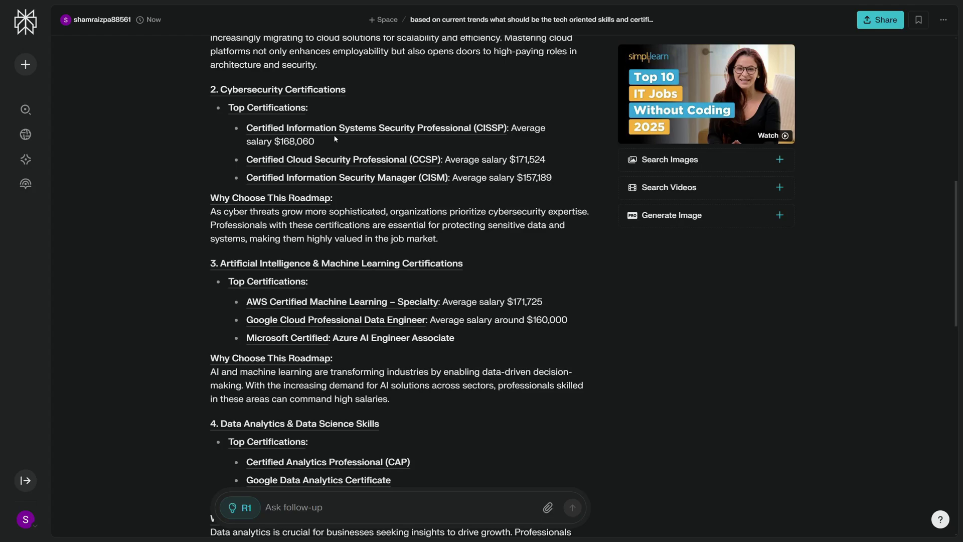
scroll(401, 118, "down", 2)
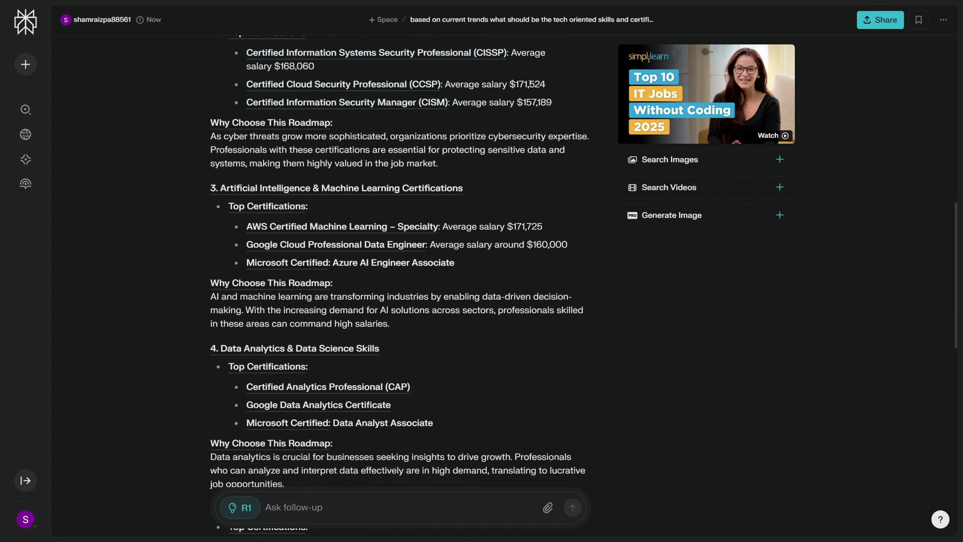
scroll(301, 150, "up", 3)
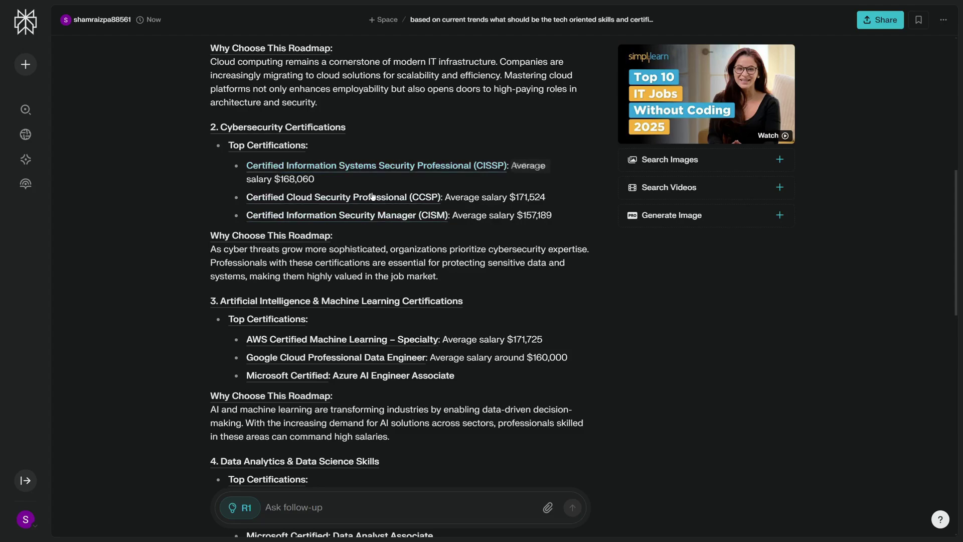
scroll(414, 176, "down", 2)
scroll(416, 159, "down", 1)
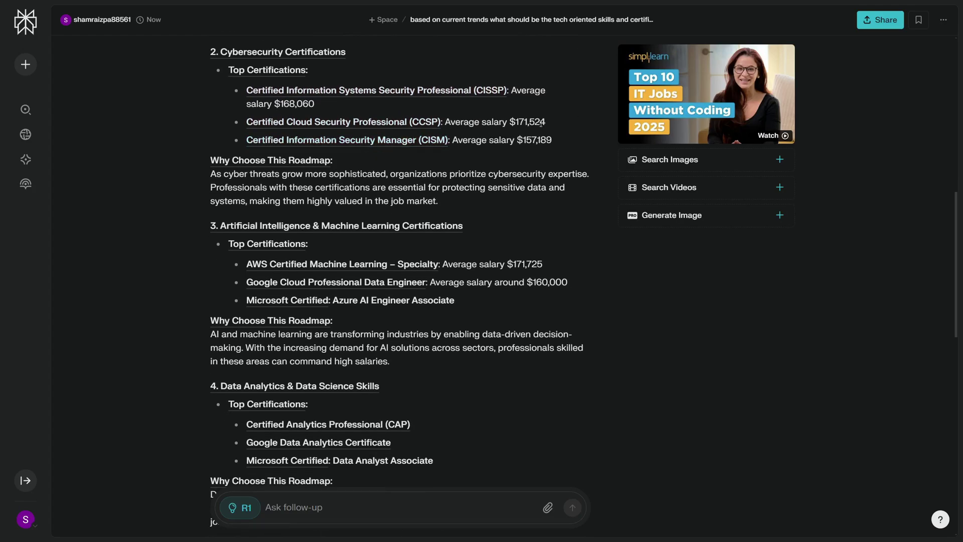
scroll(241, 131, "down", 3)
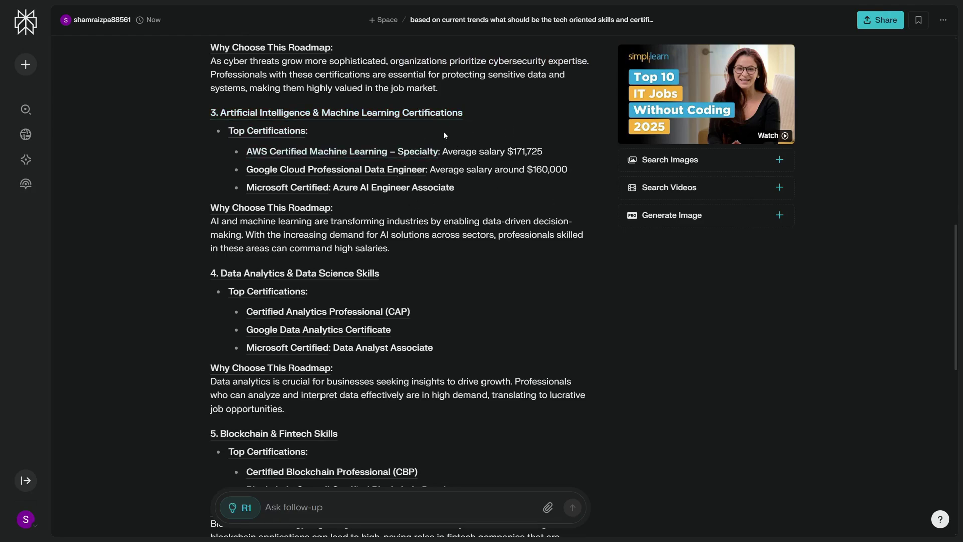
scroll(197, 141, "down", 10)
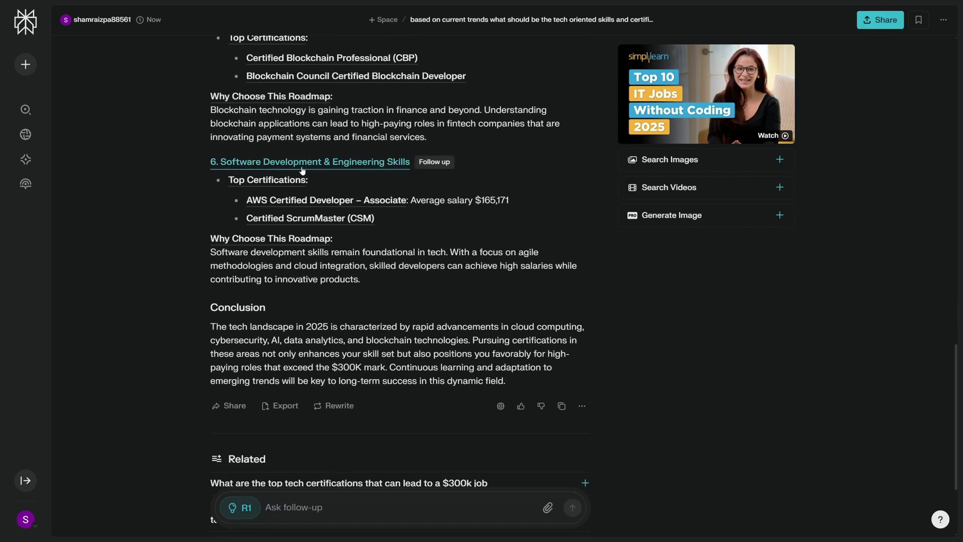
scroll(298, 170, "up", 3)
scroll(298, 175, "up", 5)
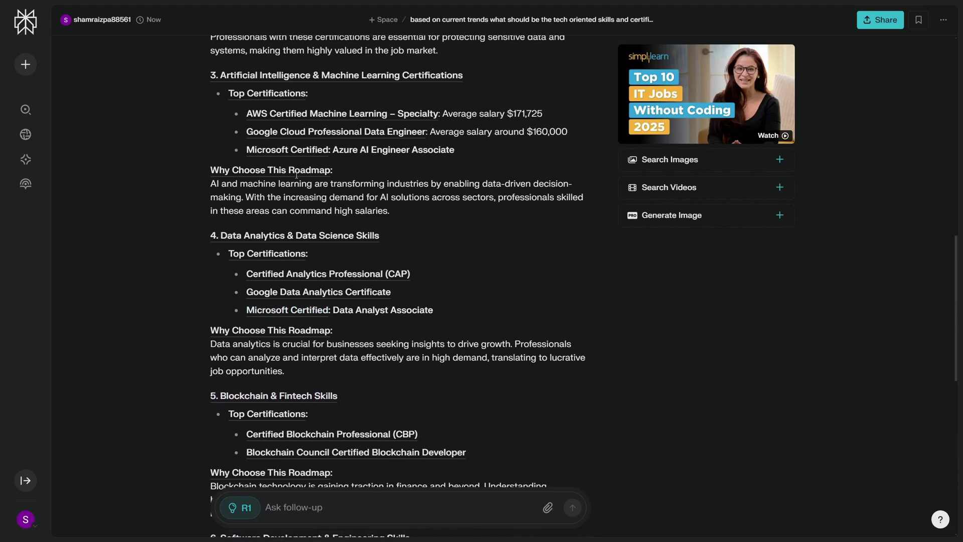
scroll(295, 186, "up", 6)
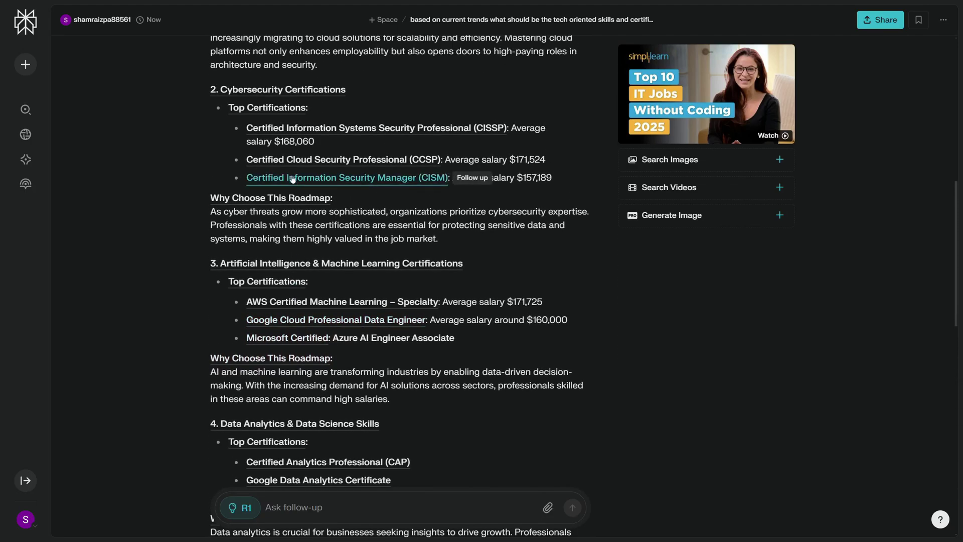
scroll(286, 171, "up", 7)
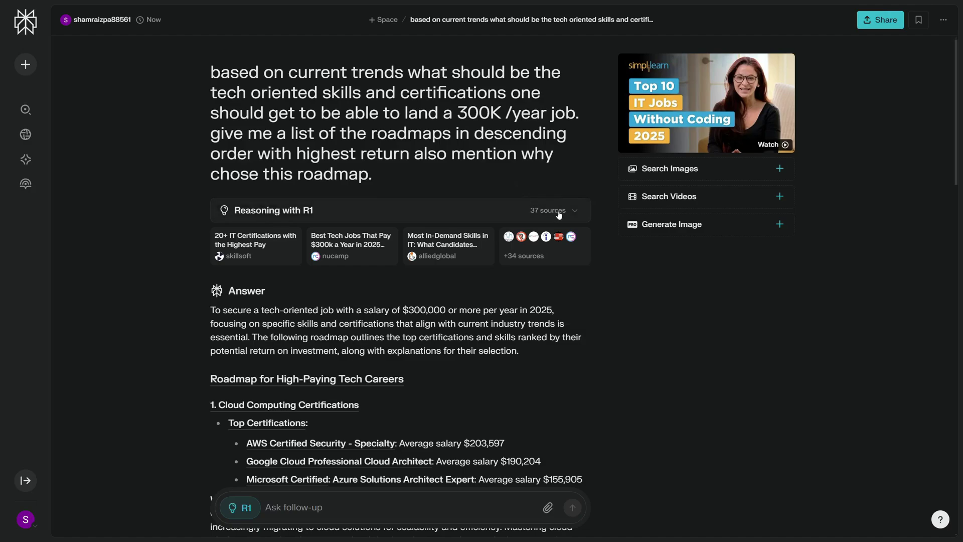
Expand the R1 reasoning steps and browse the full list of 37 sources
left_click(572, 214)
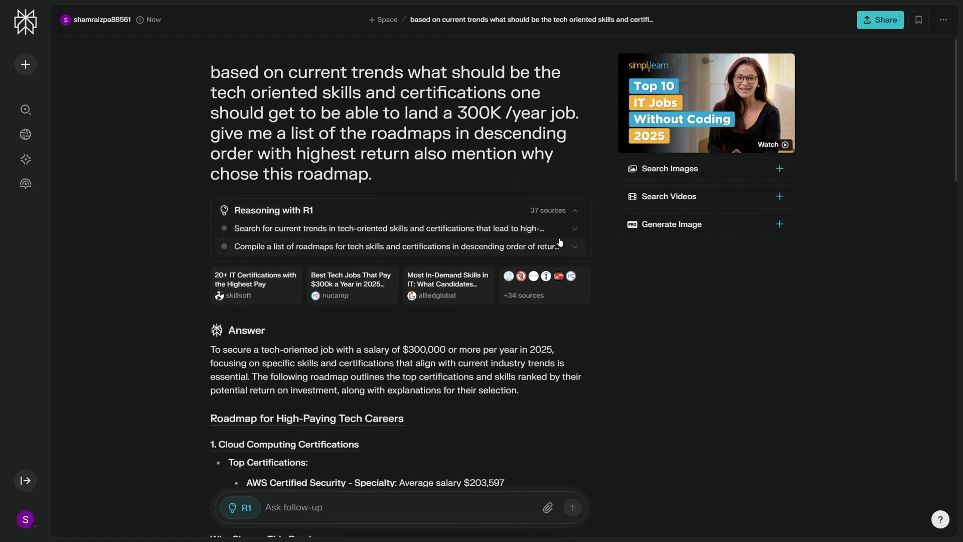
left_click(546, 275)
scroll(705, 176, "down", 3)
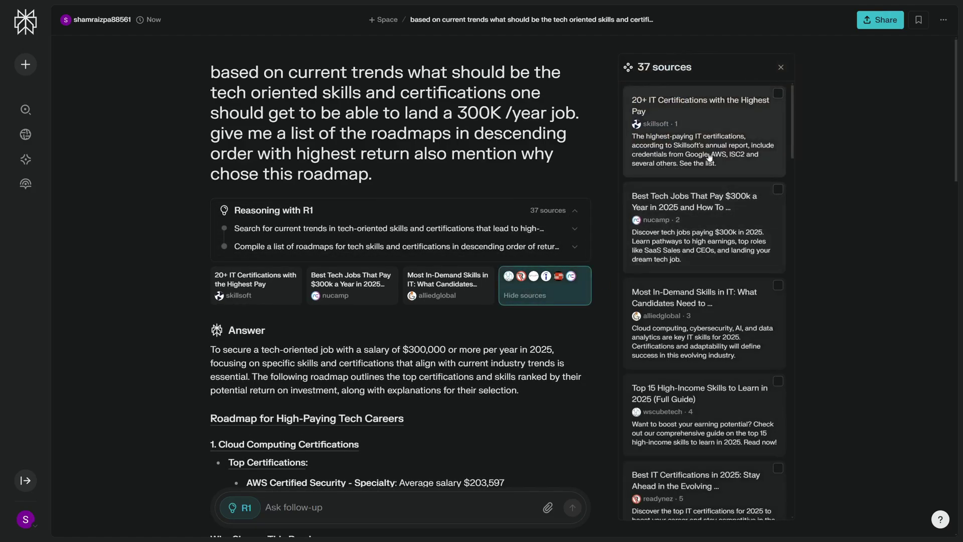
scroll(703, 214, "down", 10)
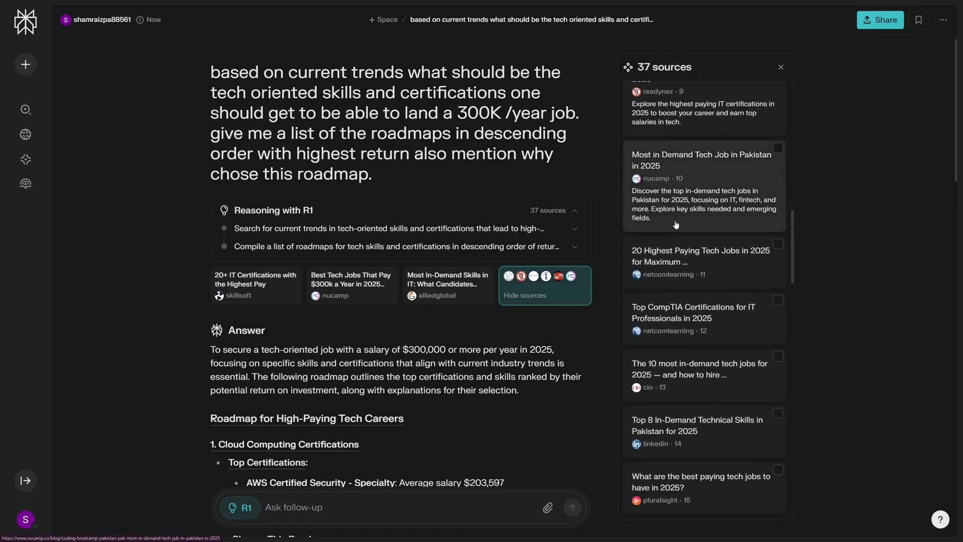
scroll(664, 233, "down", 5)
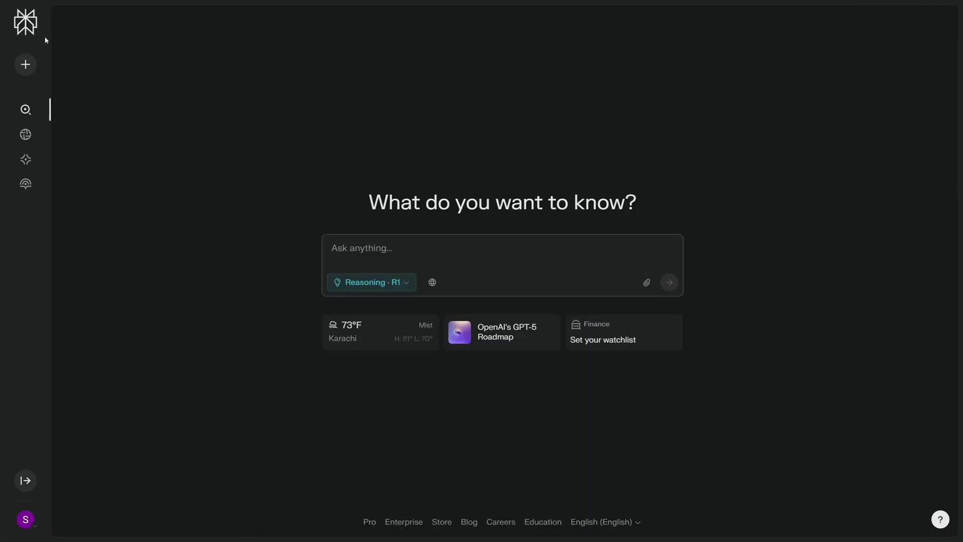
Check the available search models, then browse down through Discover's For You story feed
left_click(410, 281)
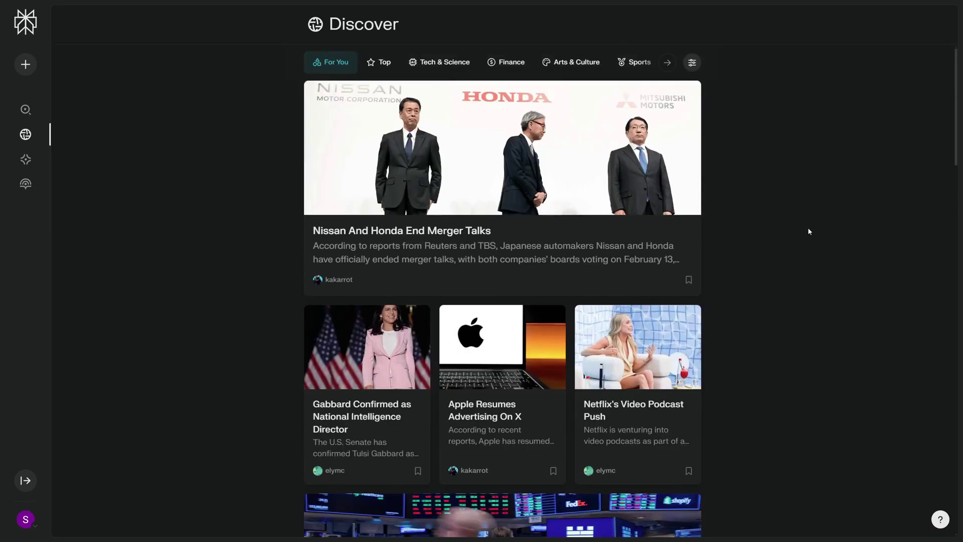
scroll(809, 231, "down", 5)
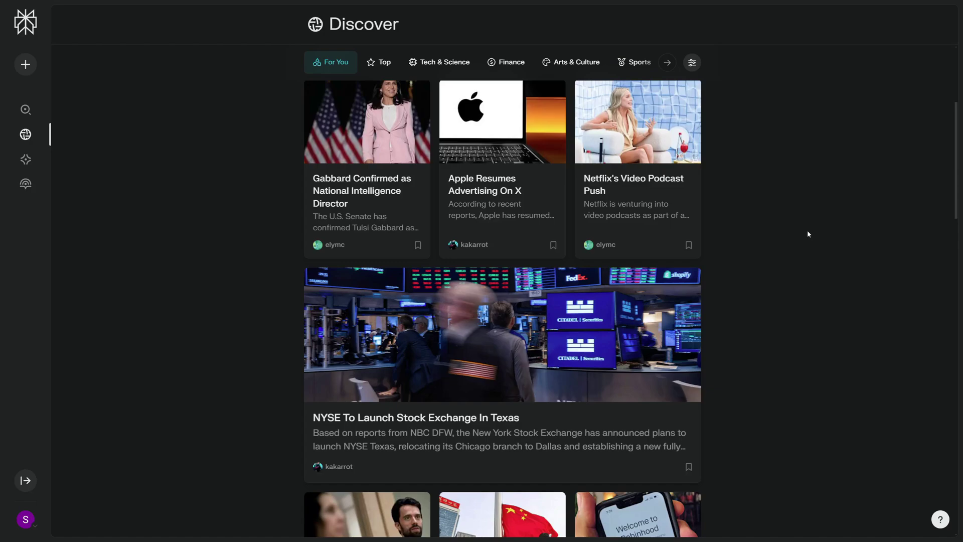
scroll(807, 231, "down", 1)
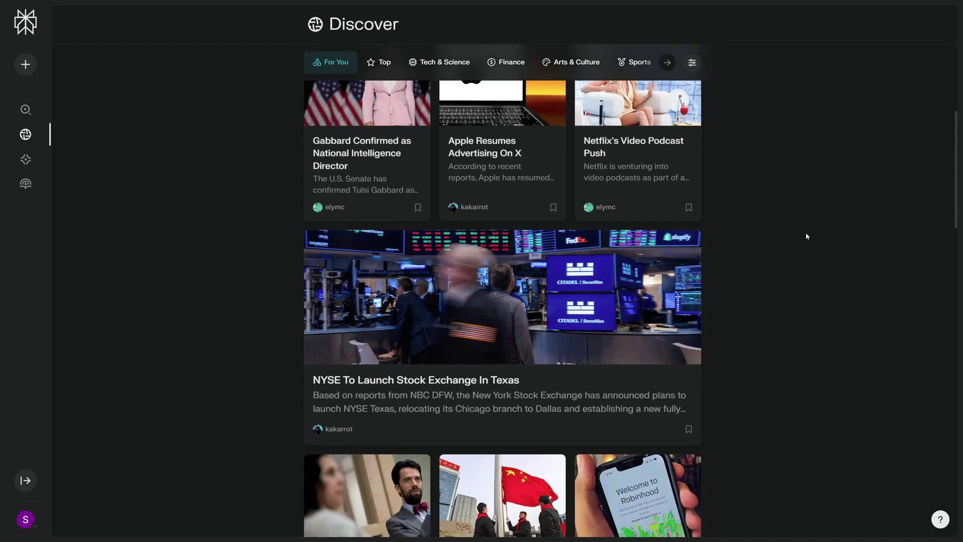
scroll(806, 235, "down", 6)
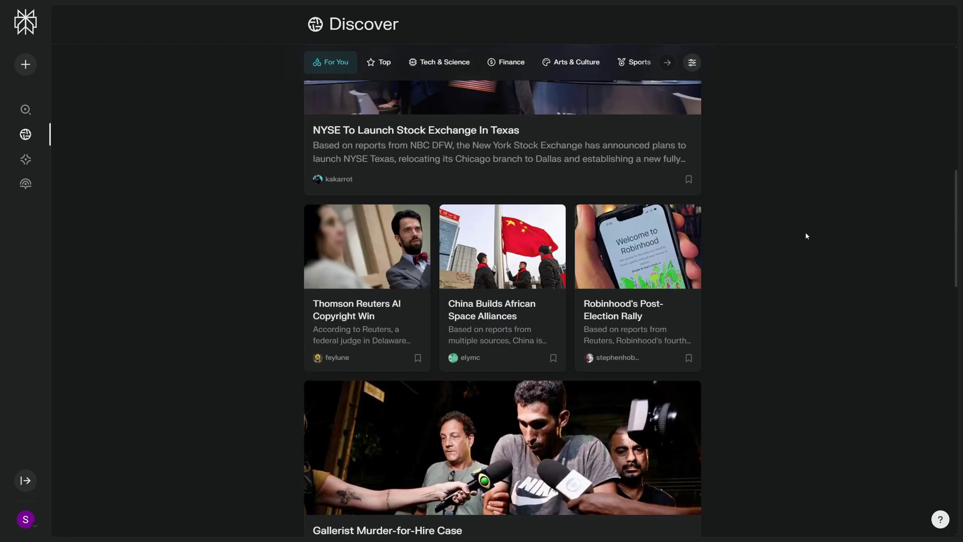
scroll(806, 235, "up", 2)
scroll(806, 237, "down", 8)
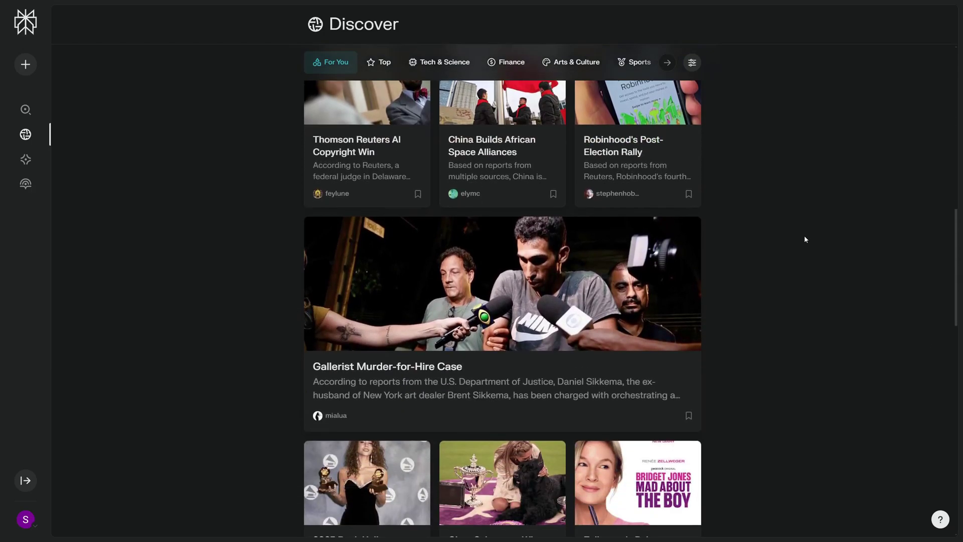
scroll(806, 237, "down", 8)
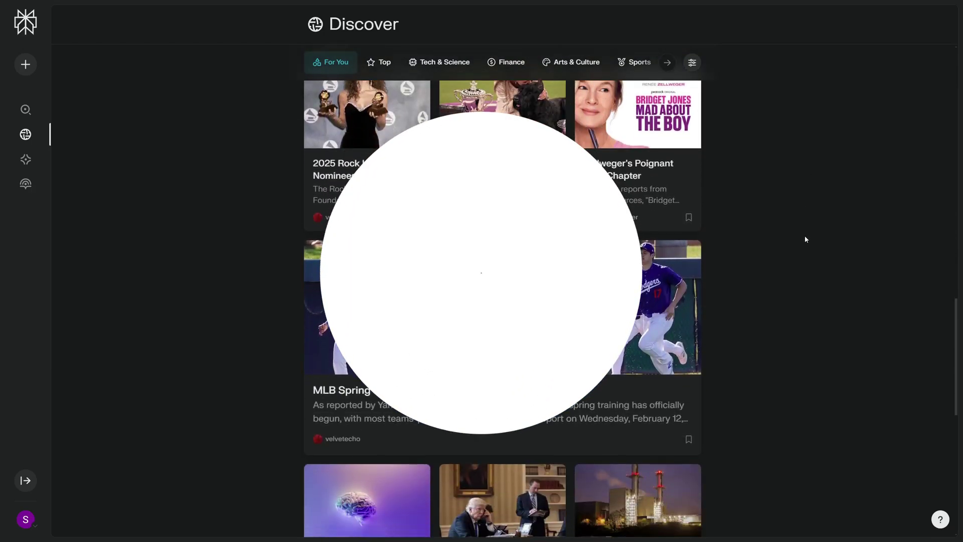
scroll(806, 239, "down", 6)
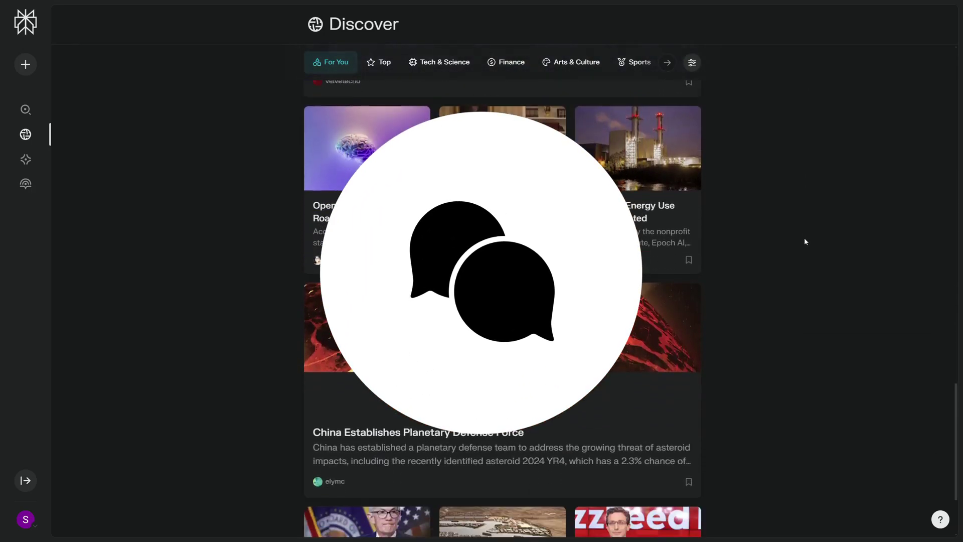
scroll(805, 241, "down", 8)
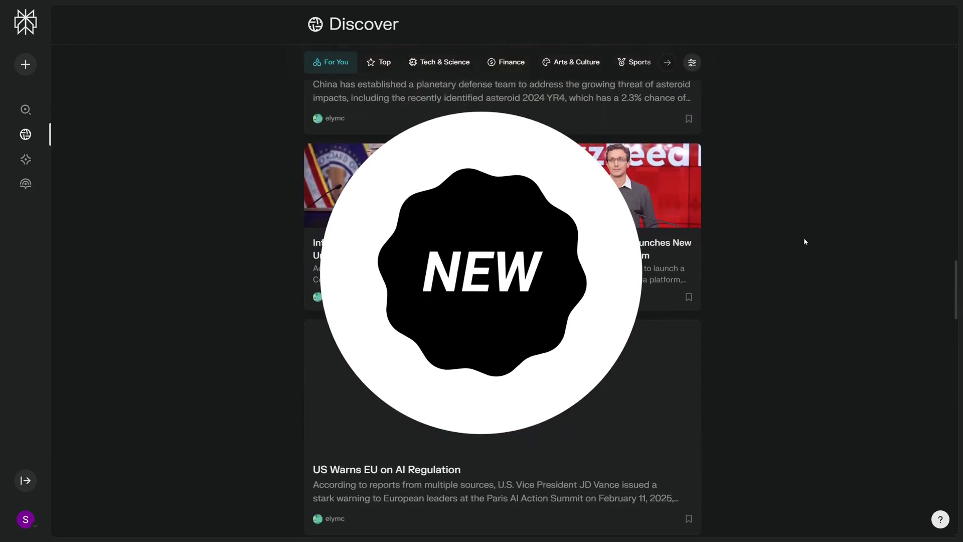
scroll(805, 242, "down", 12)
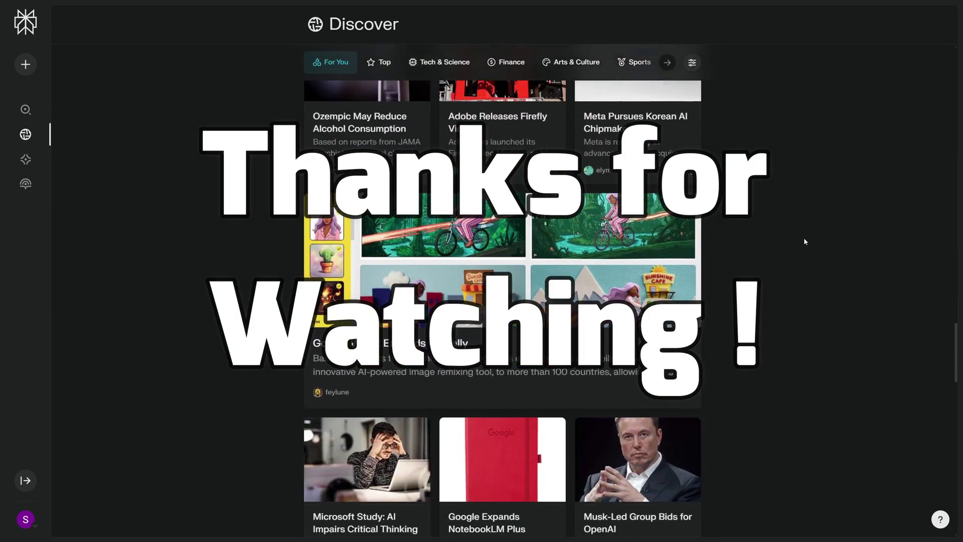
scroll(804, 242, "down", 8)
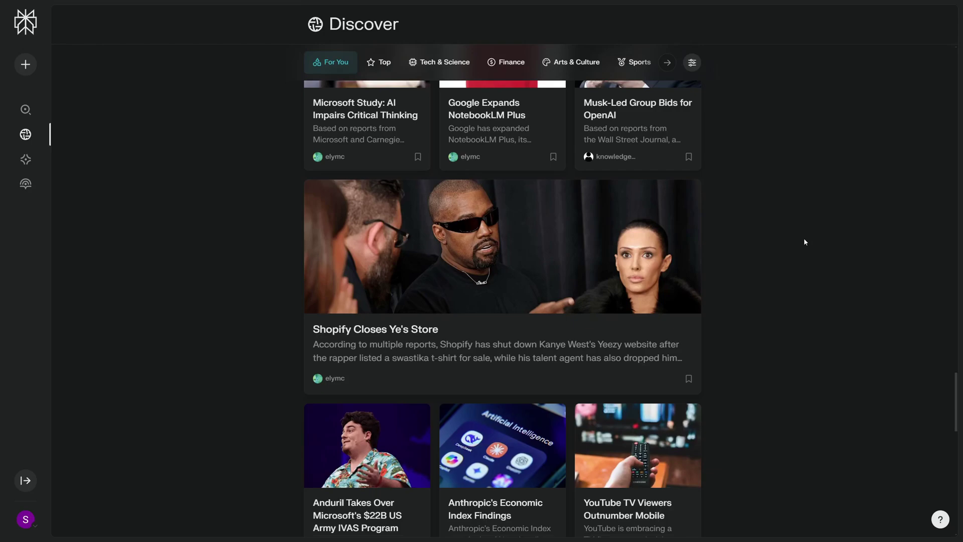
scroll(804, 240, "down", 5)
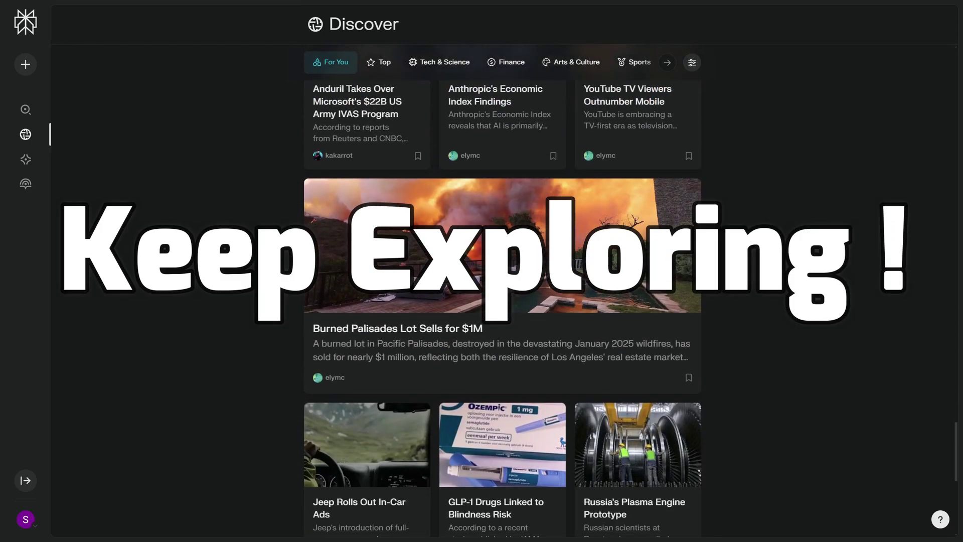